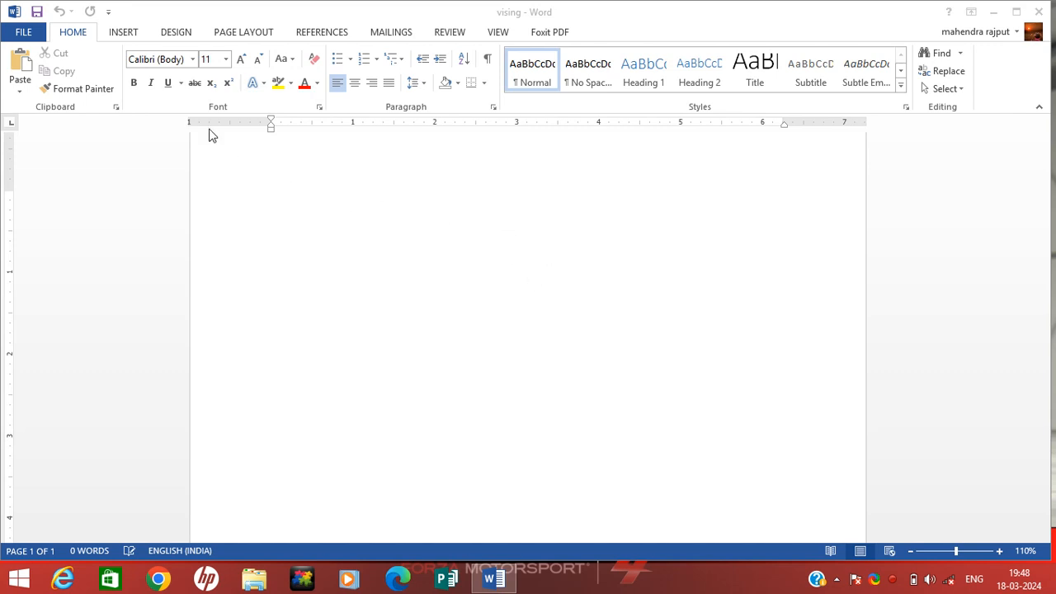
- Move from the Insert commands to the Page Layout commands for the blank 'vising' document
{"action": "left_click", "coordinate": [121, 35]}
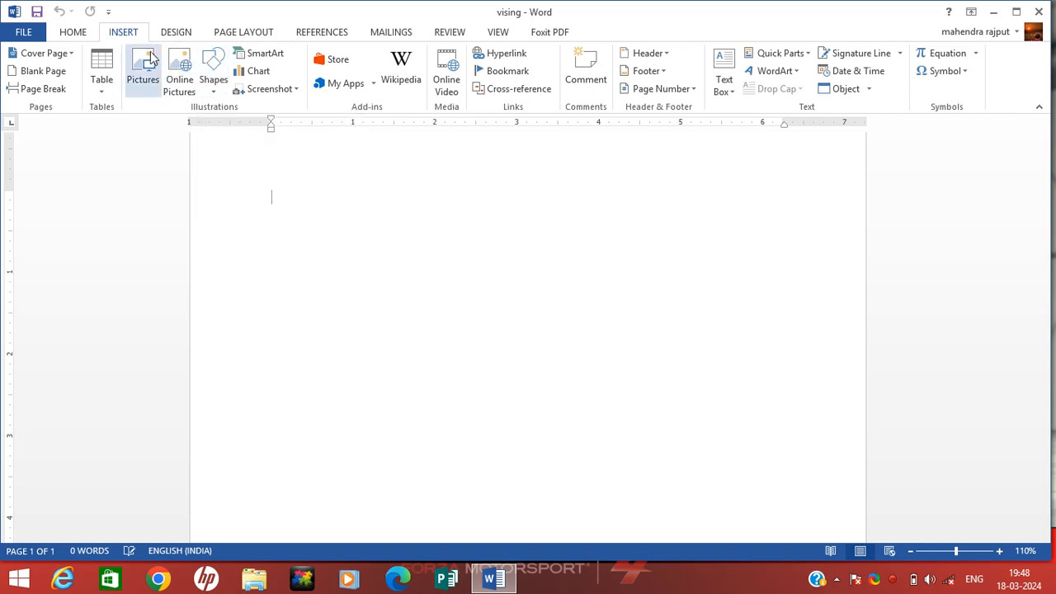
{"action": "left_click", "coordinate": [231, 40]}
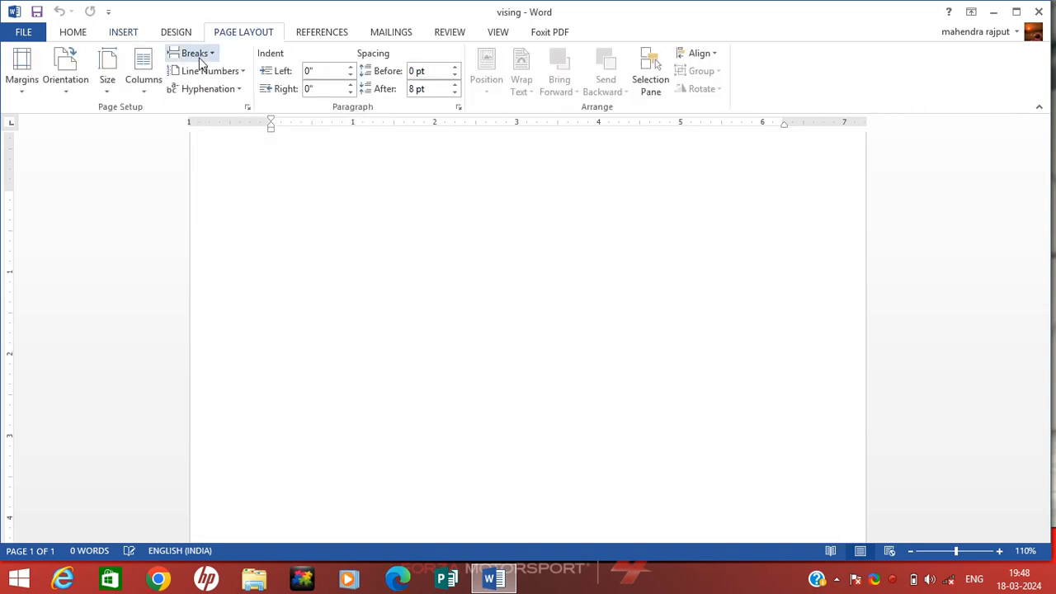
- Set a custom paper size of 3.5" wide by 2" high and dismiss the margin warning
{"action": "left_click", "coordinate": [108, 99]}
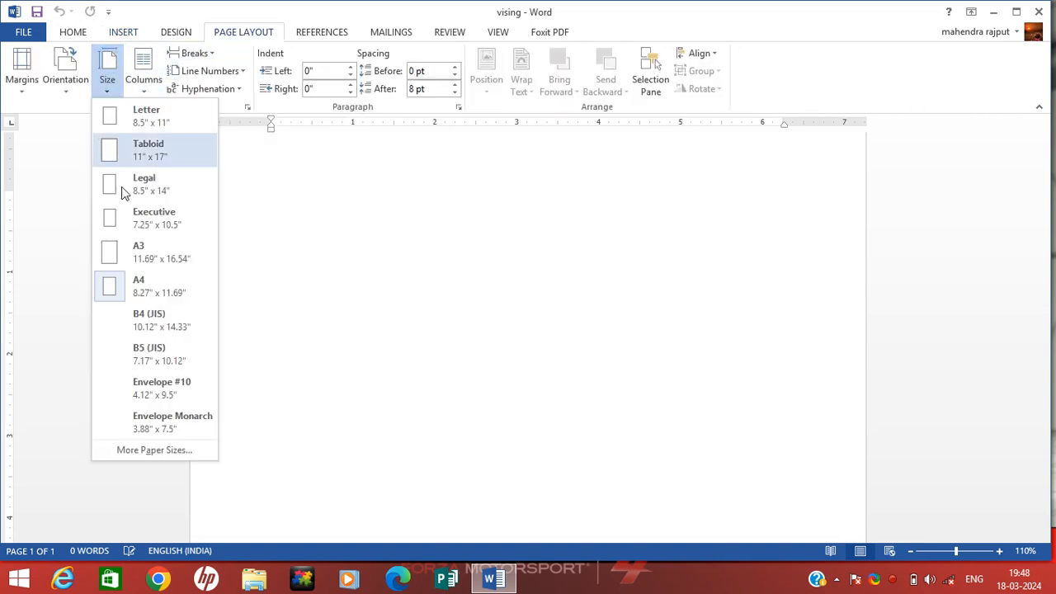
{"action": "left_click", "coordinate": [140, 450]}
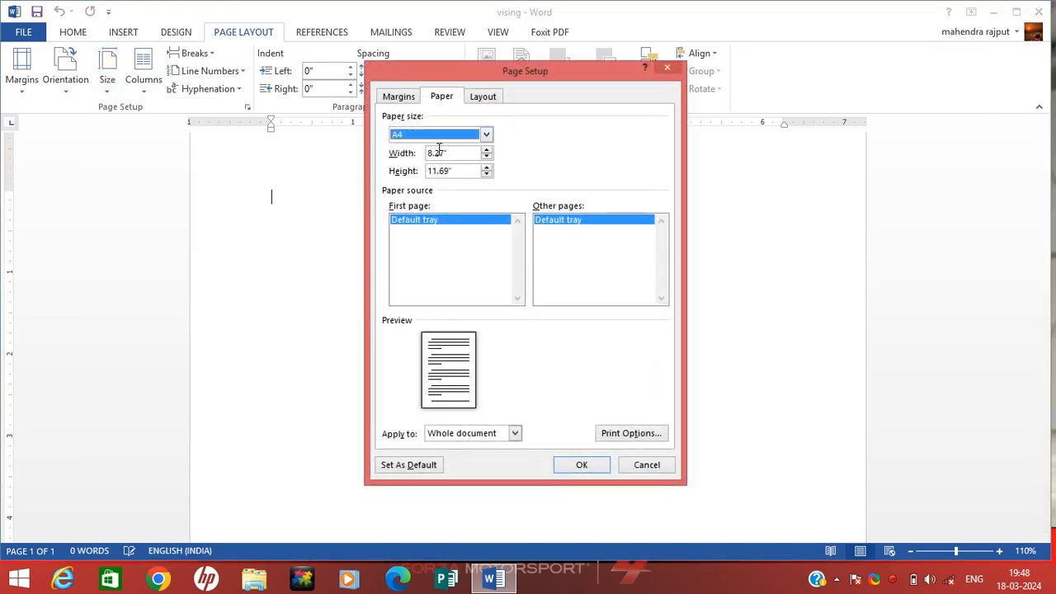
{"action": "left_click_drag", "start_coordinate": [444, 153], "coordinate": [428, 154]}
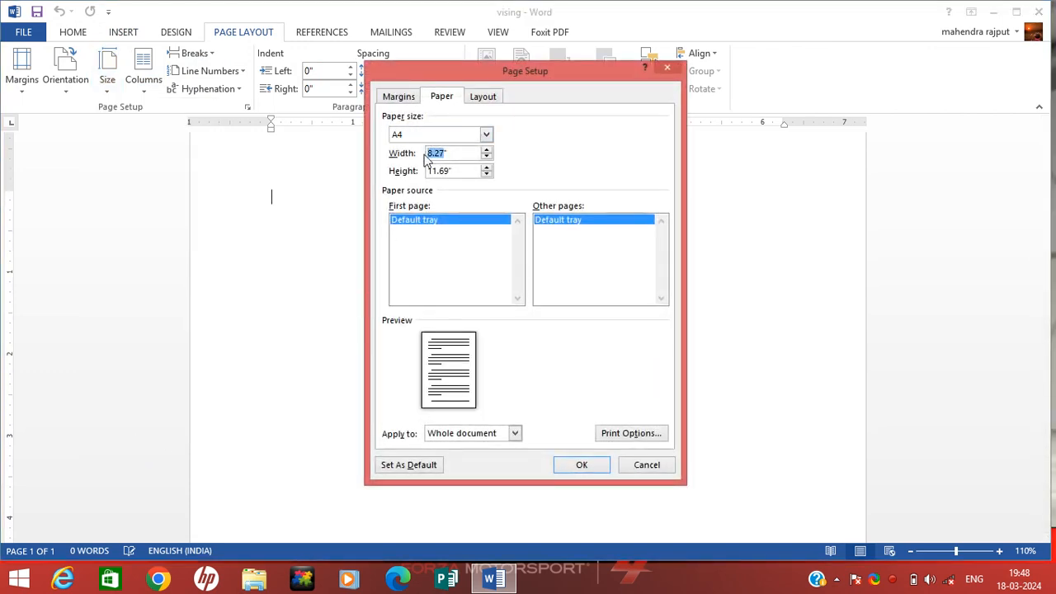
{"action": "type", "text": "3.5"}
{"action": "left_click", "coordinate": [453, 174]}
{"action": "left_click_drag", "start_coordinate": [449, 175], "coordinate": [429, 174]}
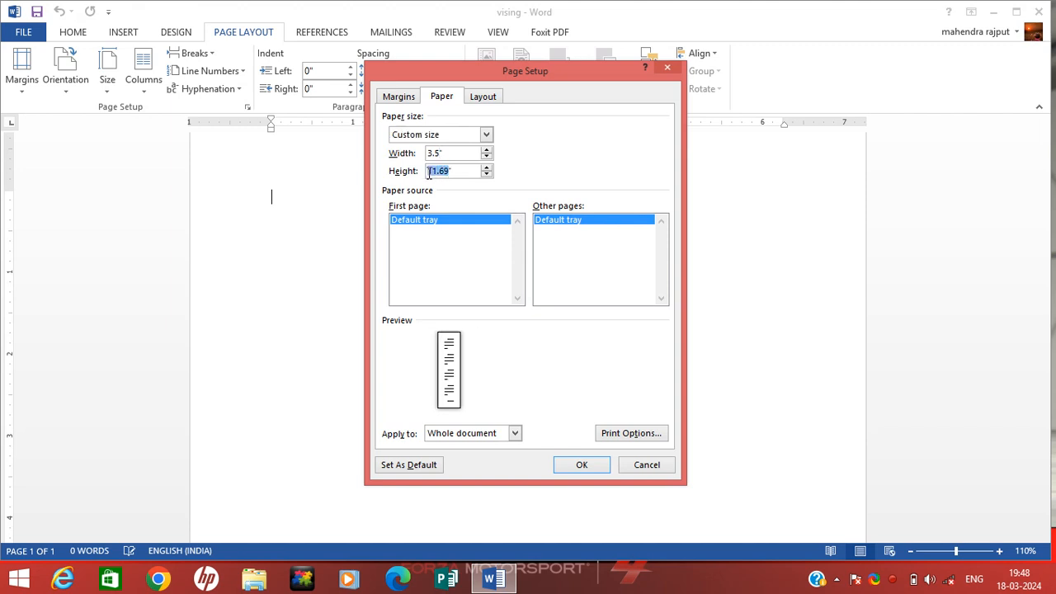
{"action": "type", "text": "2"}
{"action": "left_click", "coordinate": [579, 466]}
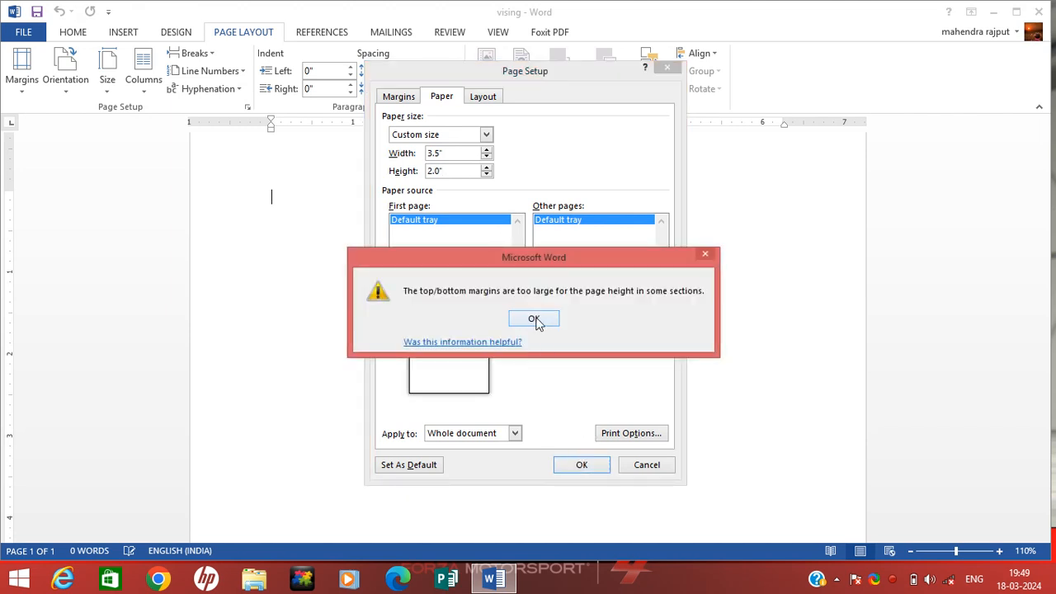
{"action": "left_click", "coordinate": [534, 319]}
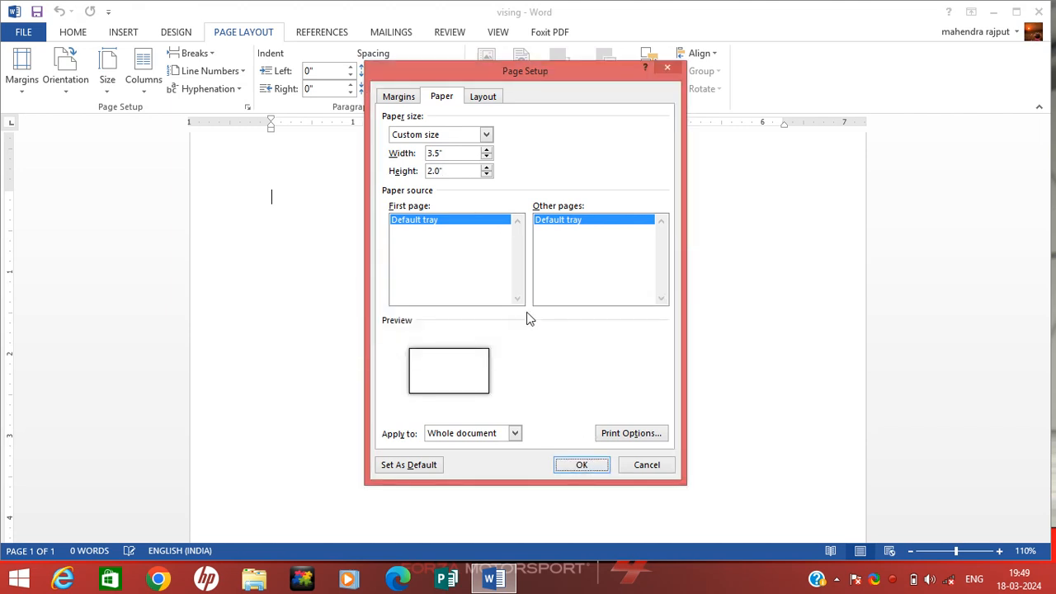
- Set all four margins to 0", accept Word's fix for the top margin, and apply the setup
{"action": "left_click", "coordinate": [401, 101]}
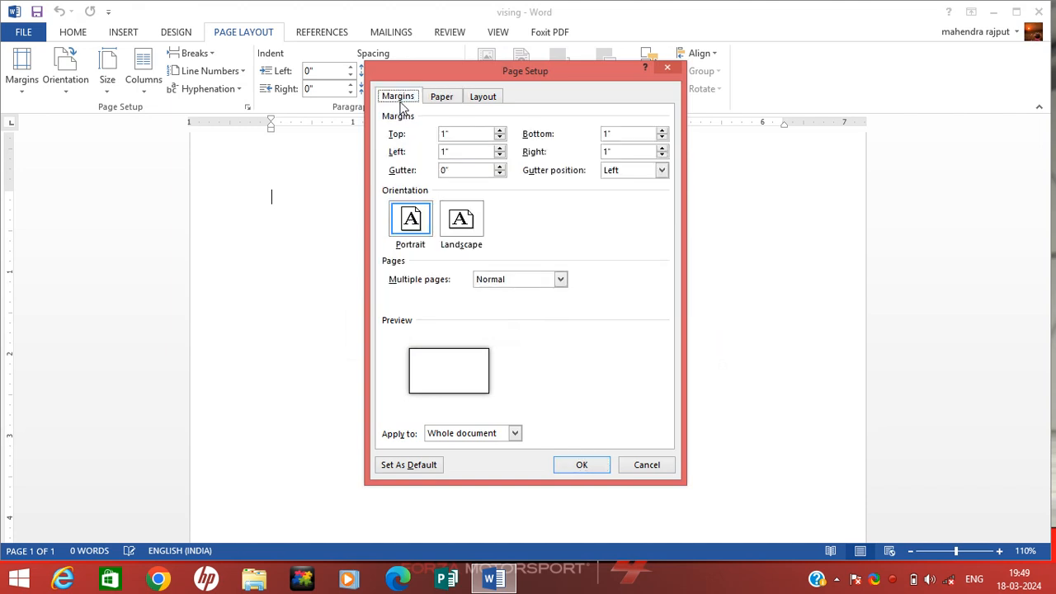
{"action": "left_click", "coordinate": [499, 156]}
{"action": "left_click", "coordinate": [499, 156]}
{"action": "left_click", "coordinate": [499, 155]}
{"action": "left_click", "coordinate": [499, 156]}
{"action": "left_click", "coordinate": [499, 138]}
{"action": "left_click", "coordinate": [500, 138]}
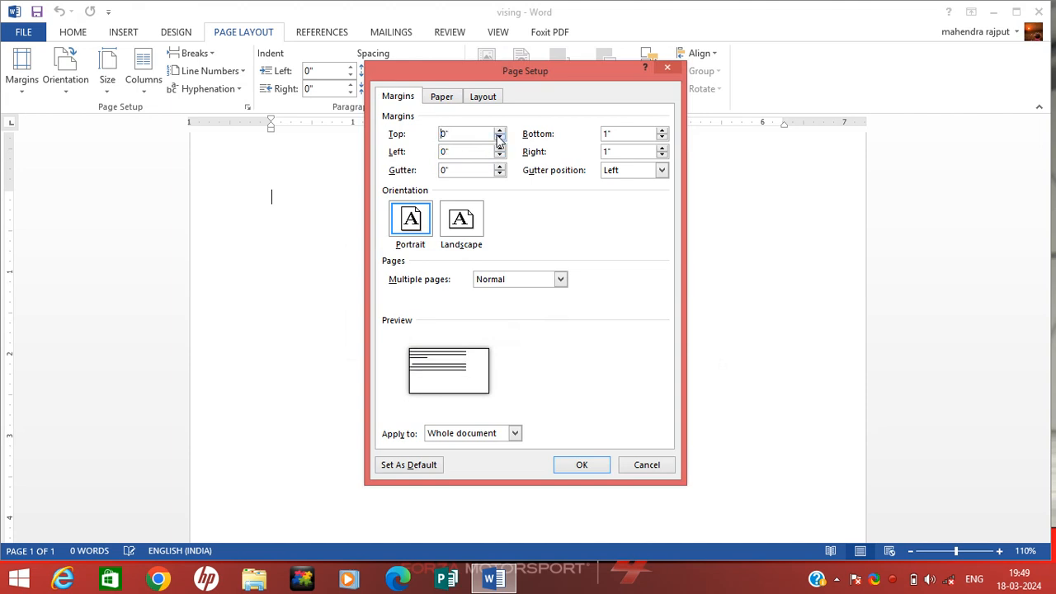
{"action": "left_click", "coordinate": [661, 156]}
{"action": "left_click", "coordinate": [661, 156]}
{"action": "left_click", "coordinate": [661, 156]}
{"action": "left_click", "coordinate": [660, 156]}
{"action": "left_click", "coordinate": [661, 156]}
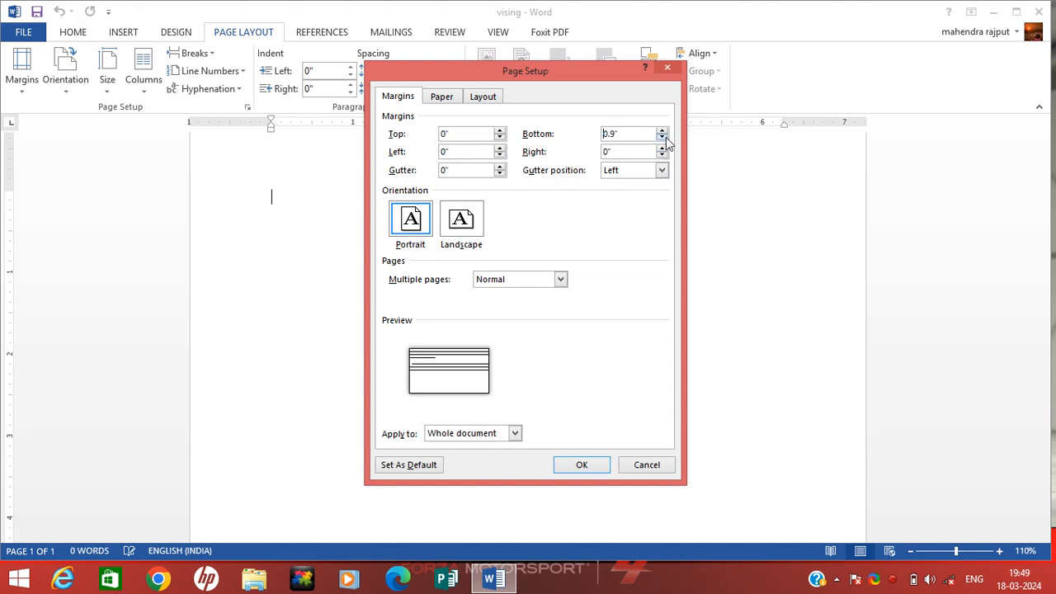
{"action": "left_click", "coordinate": [663, 138]}
{"action": "left_click", "coordinate": [663, 138]}
{"action": "left_click", "coordinate": [663, 138]}
{"action": "left_click", "coordinate": [663, 138]}
{"action": "left_click", "coordinate": [662, 137]}
{"action": "left_click", "coordinate": [662, 138]}
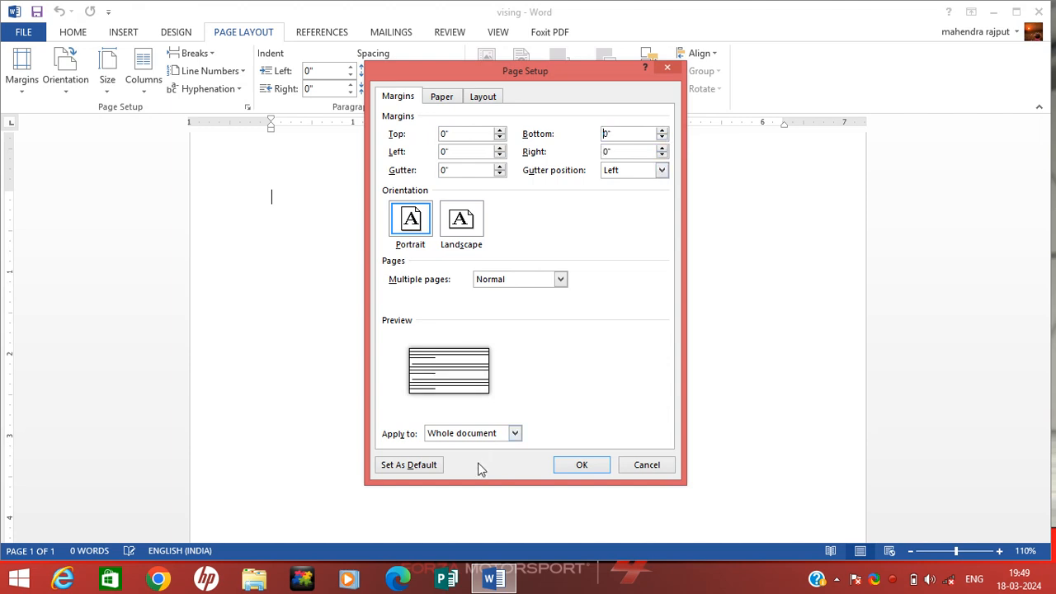
{"action": "left_click", "coordinate": [584, 467]}
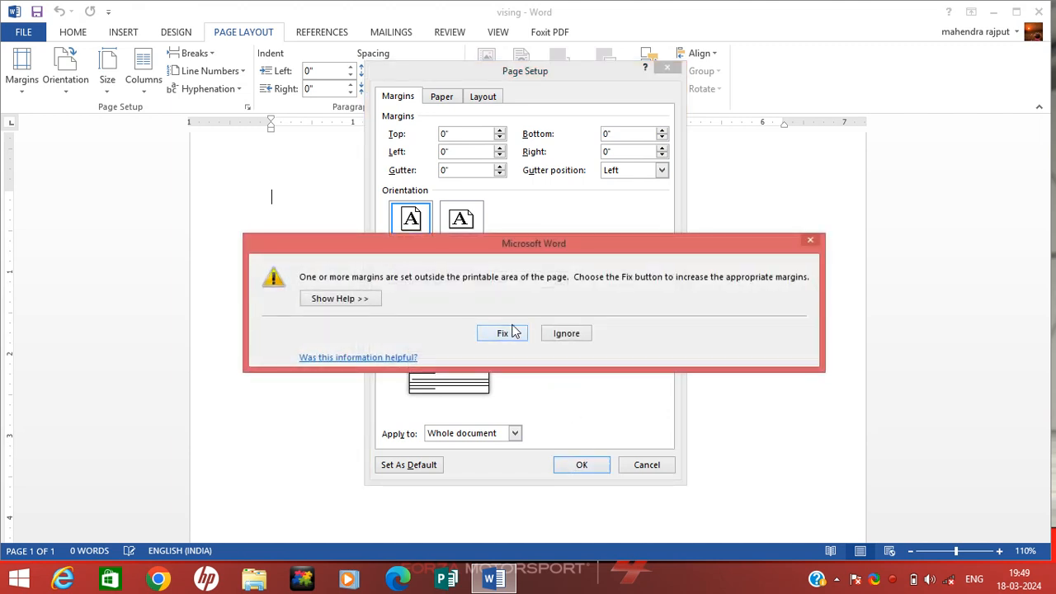
{"action": "left_click", "coordinate": [512, 331]}
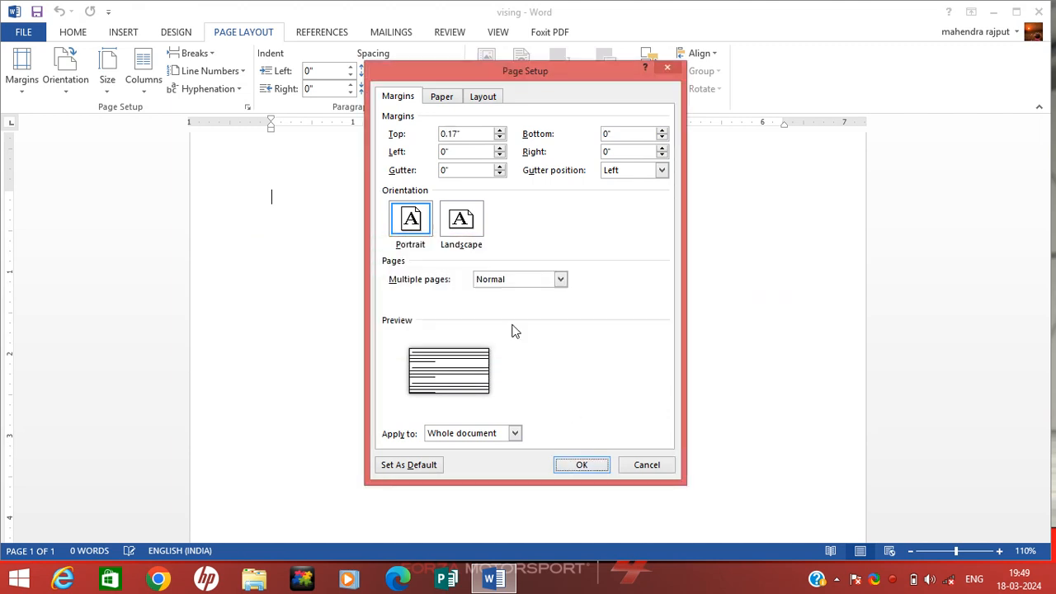
{"action": "left_click", "coordinate": [440, 96]}
{"action": "left_click", "coordinate": [592, 472]}
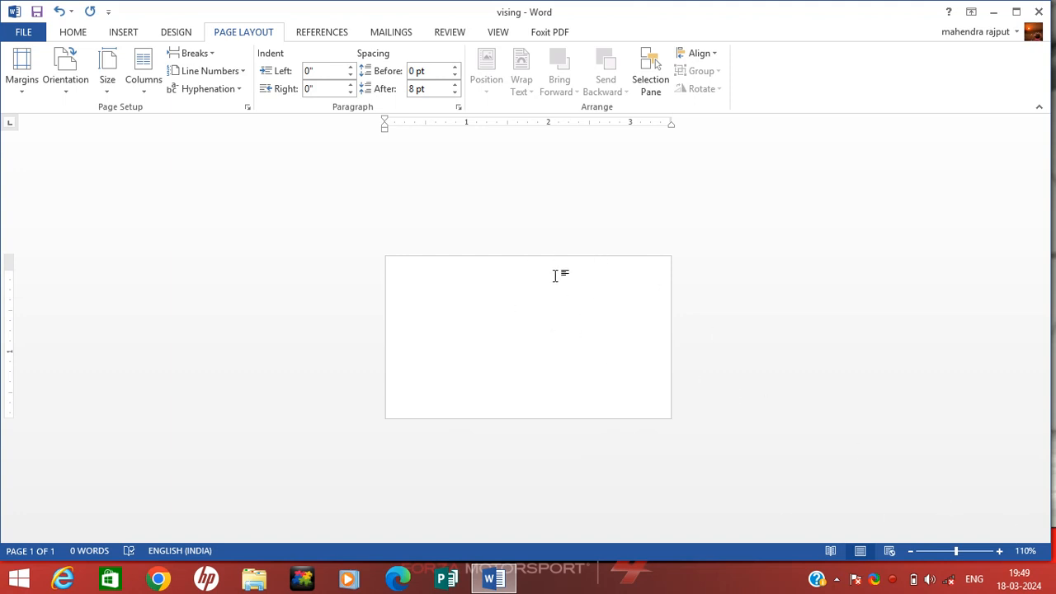
- Zoom the small card page in to 240%
{"action": "left_click", "coordinate": [1000, 551]}
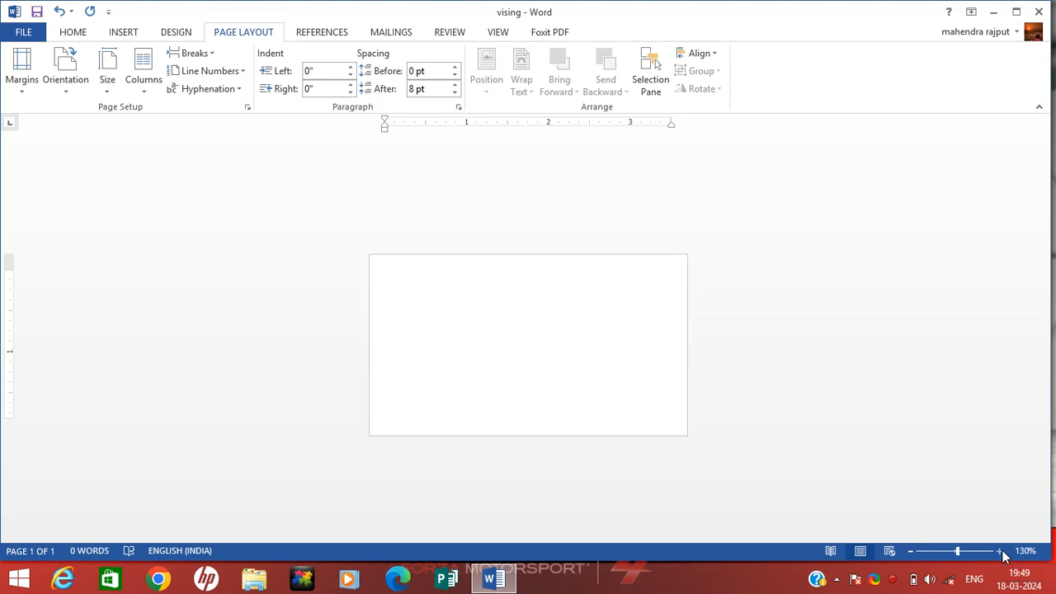
{"action": "left_click", "coordinate": [1000, 551]}
{"action": "left_click", "coordinate": [1000, 551]}
{"action": "left_click", "coordinate": [1000, 552]}
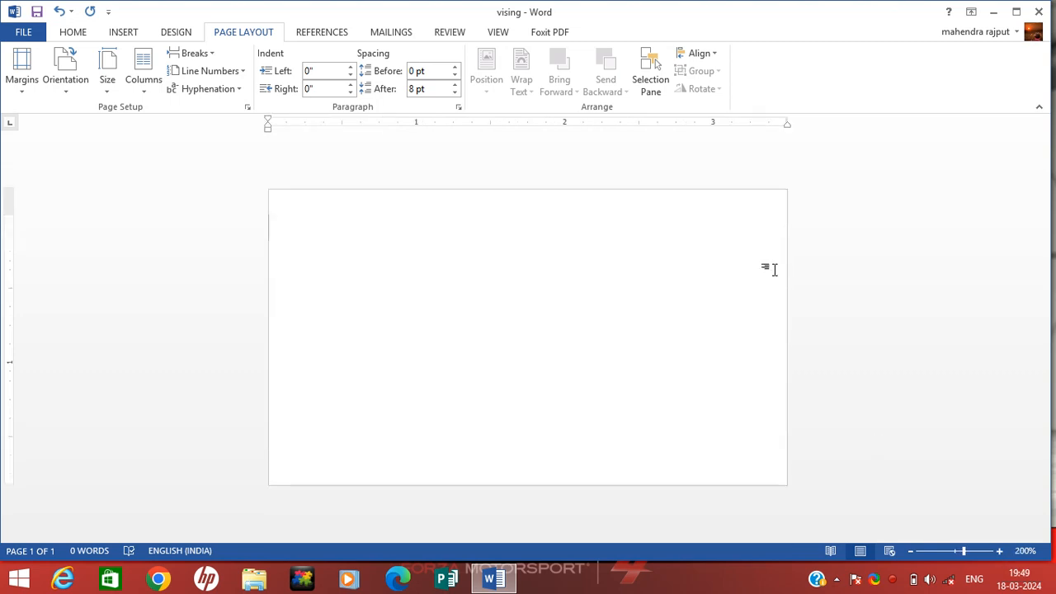
{"action": "left_click", "coordinate": [1000, 551]}
{"action": "left_click", "coordinate": [999, 551]}
{"action": "left_click", "coordinate": [999, 551]}
{"action": "left_click", "coordinate": [999, 551]}
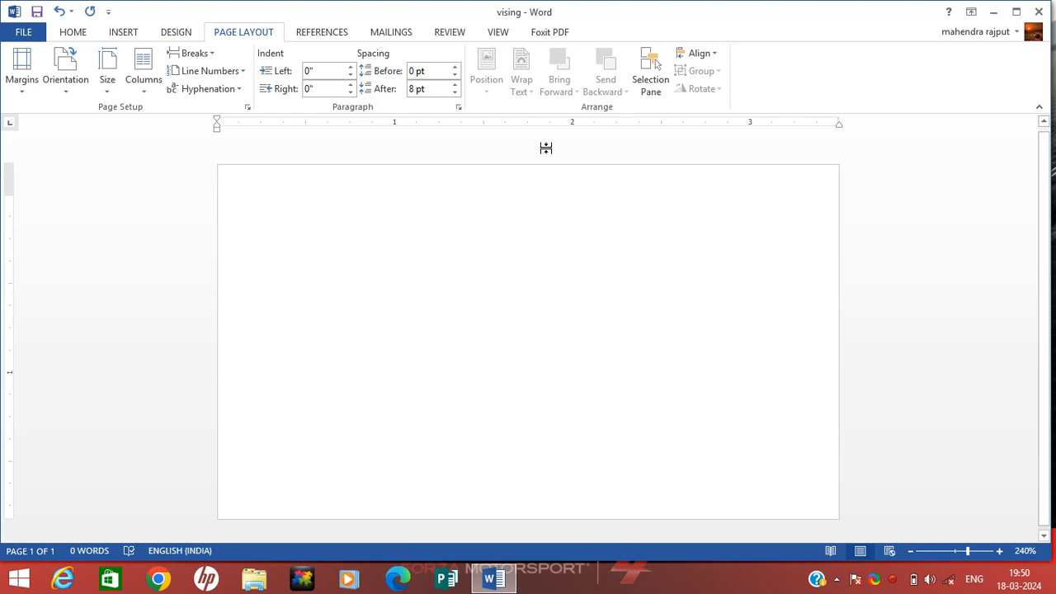
{"action": "left_click", "coordinate": [139, 36]}
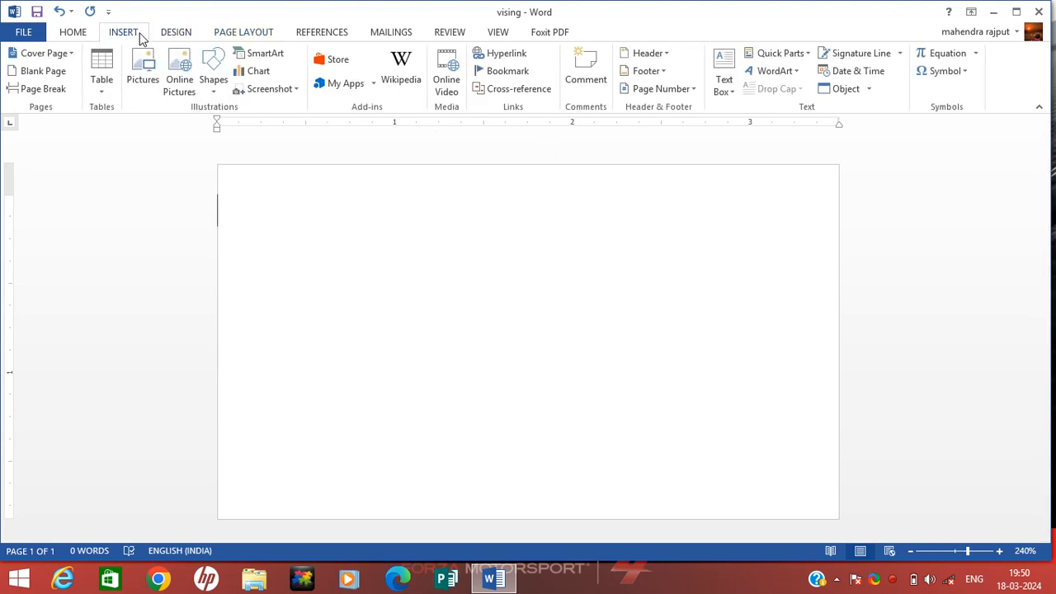
- Draw a four-cornered freeform over the card's right side with a slanted left edge
{"action": "left_click", "coordinate": [212, 79]}
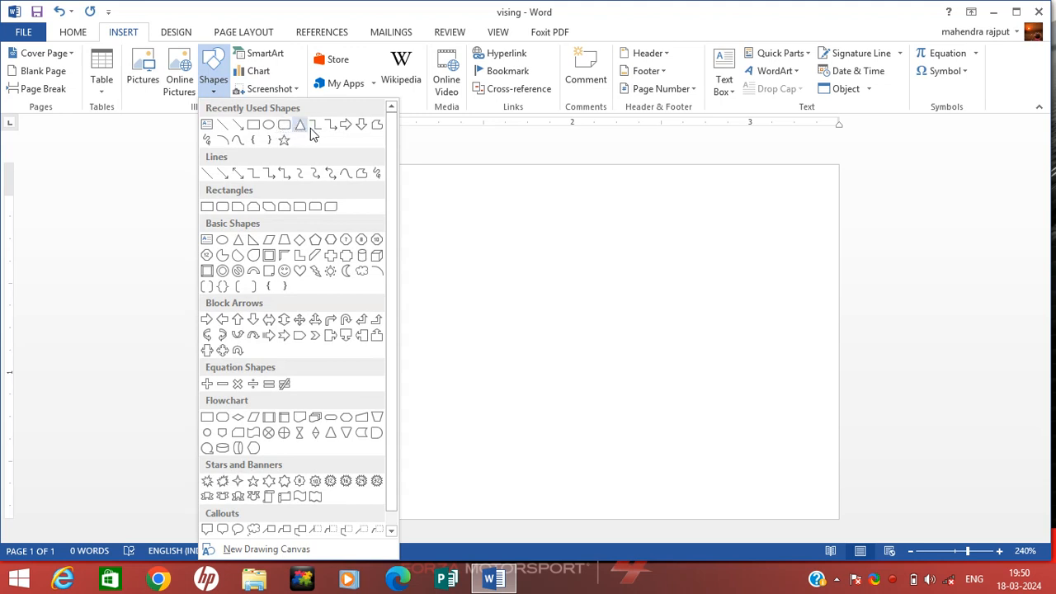
{"action": "left_click", "coordinate": [376, 126]}
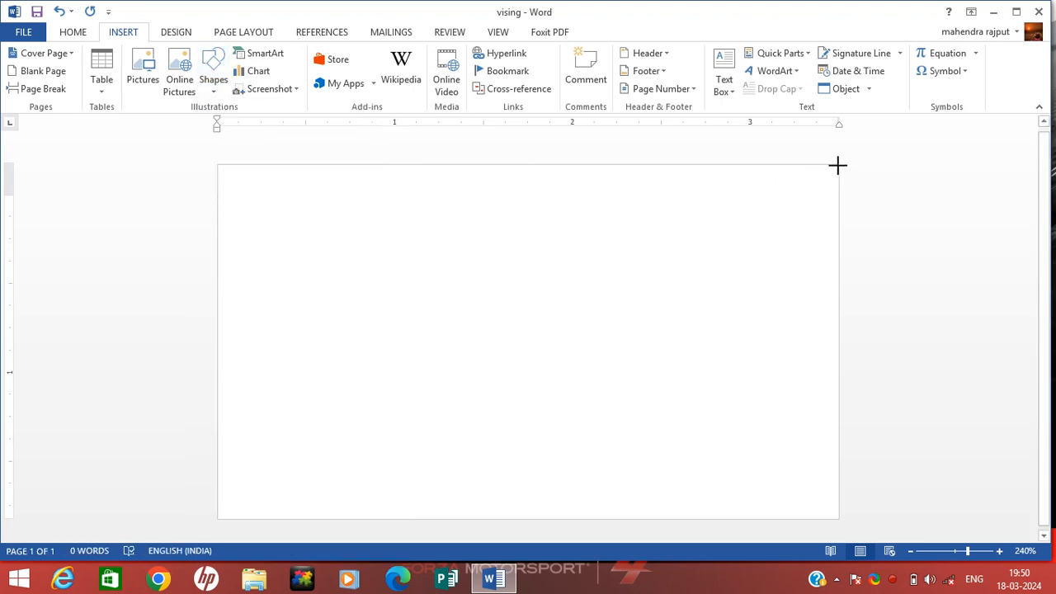
{"action": "left_click_drag", "start_coordinate": [838, 165], "coordinate": [697, 163]}
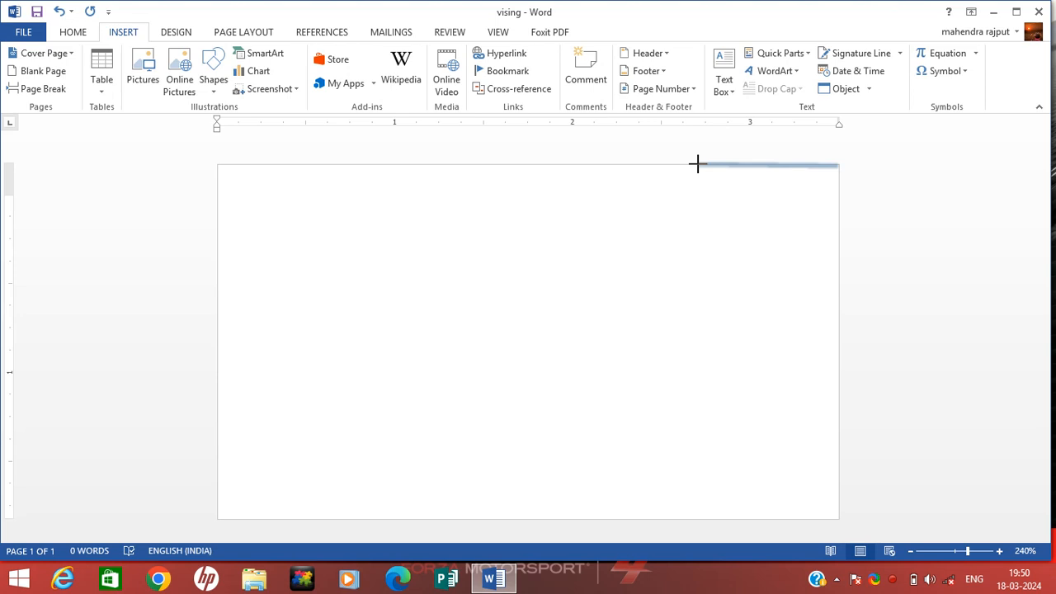
{"action": "left_click", "coordinate": [698, 164]}
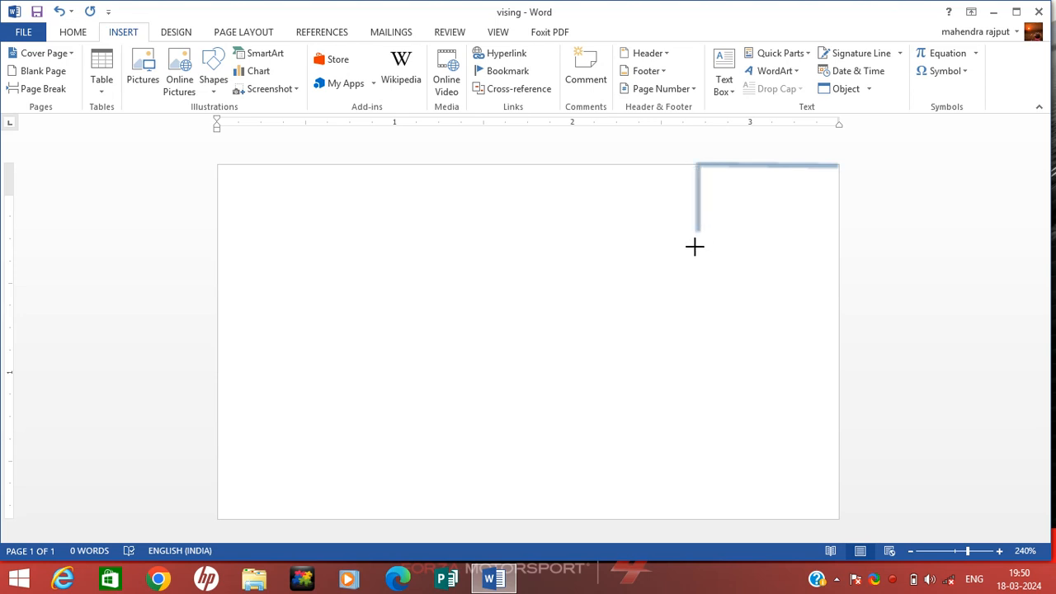
{"action": "left_click", "coordinate": [577, 518]}
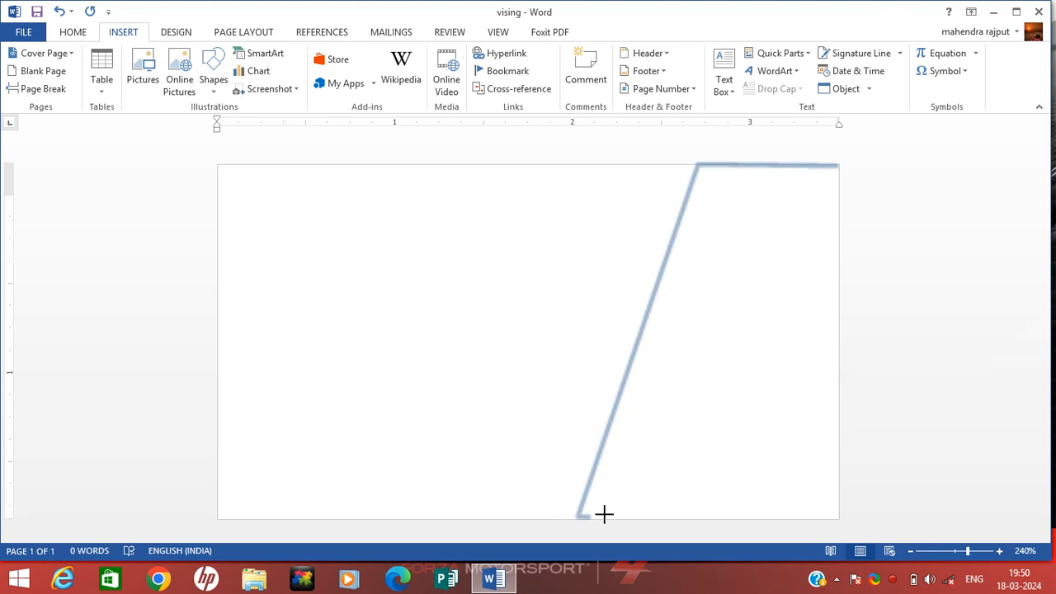
{"action": "left_click", "coordinate": [839, 517]}
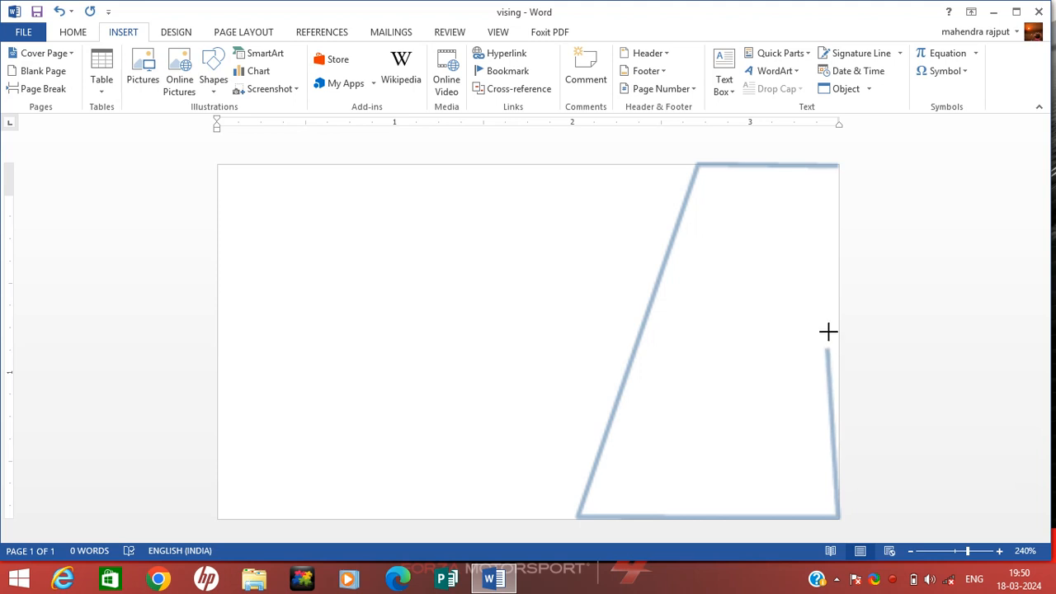
{"action": "left_click", "coordinate": [834, 170]}
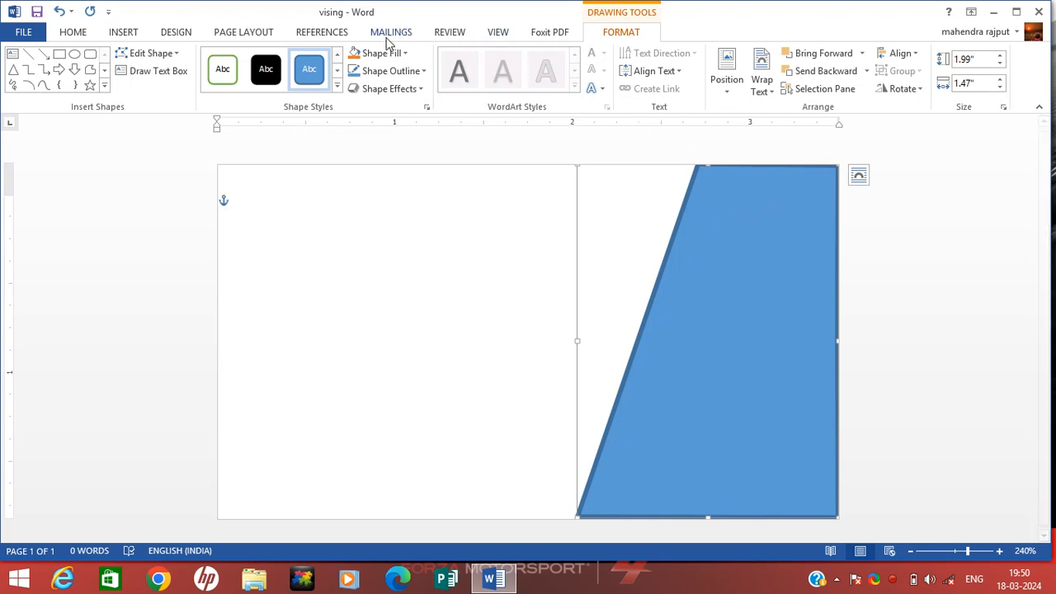
- Remove the right shape's outline and give it a solid black fill
{"action": "left_click", "coordinate": [419, 70]}
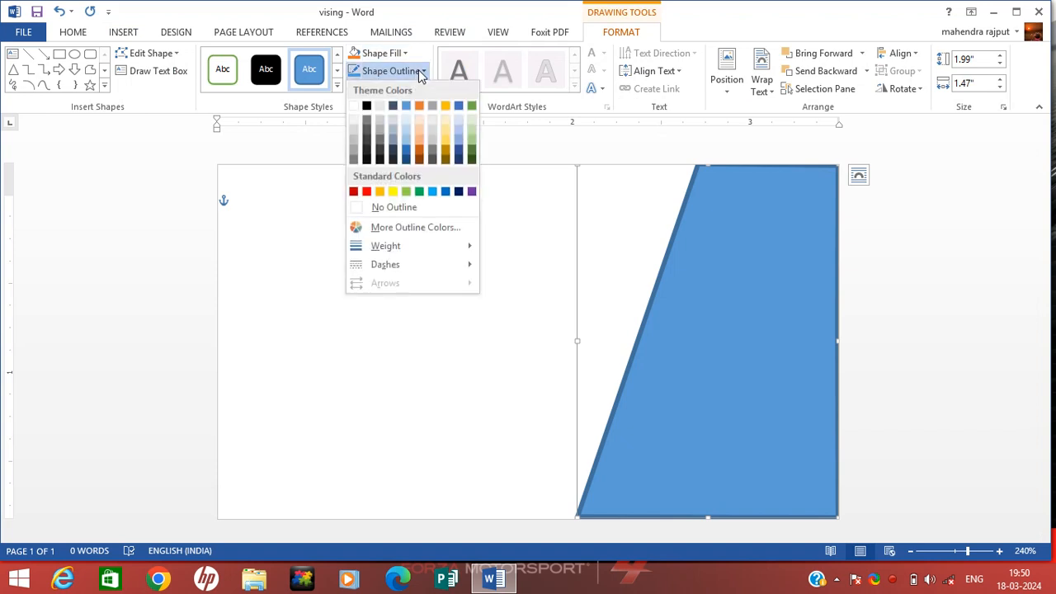
{"action": "left_click", "coordinate": [418, 208]}
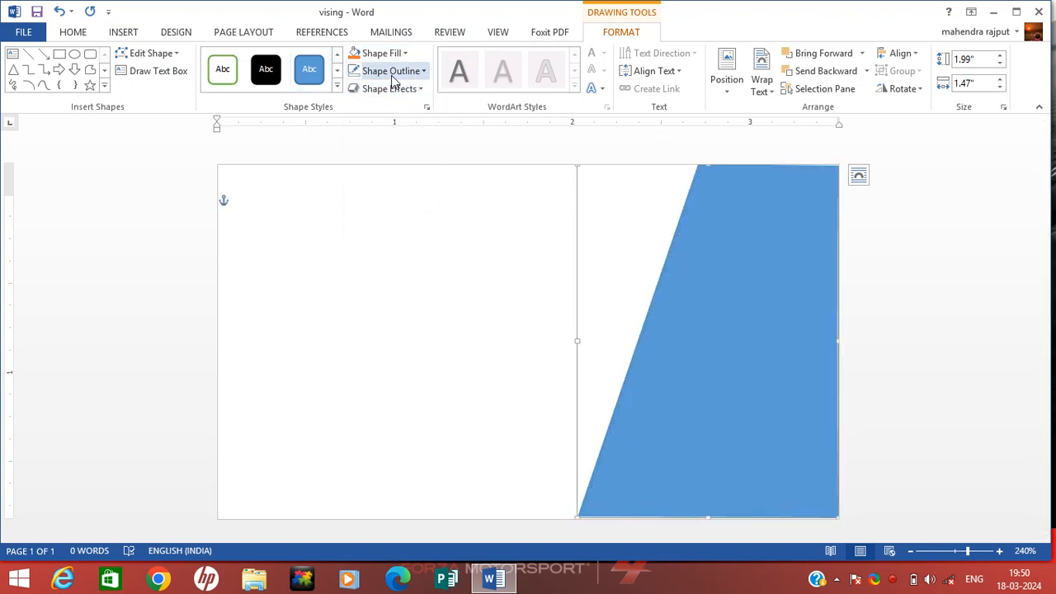
{"action": "left_click", "coordinate": [406, 53]}
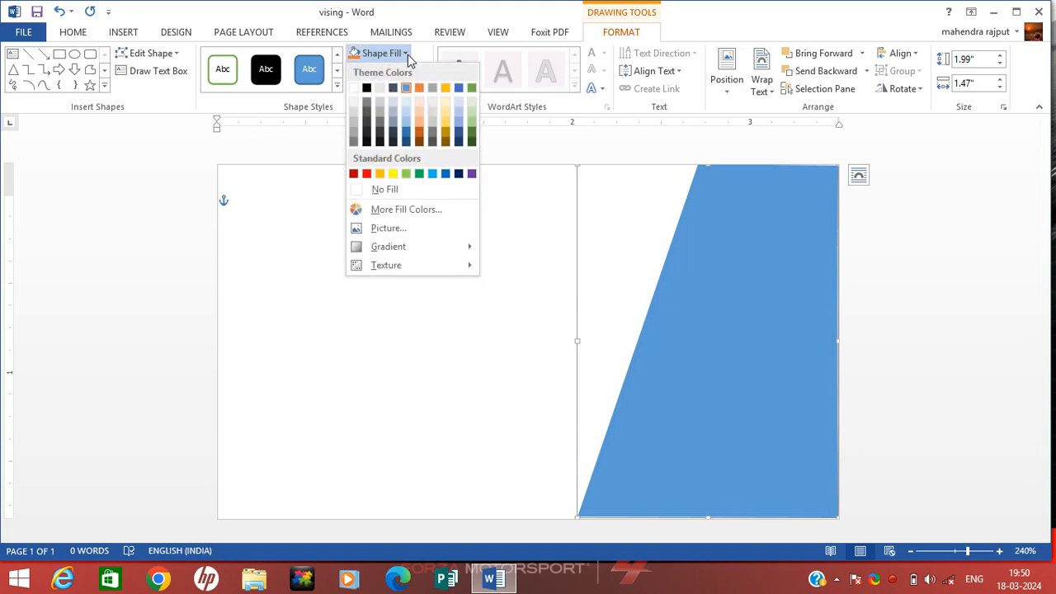
{"action": "left_click", "coordinate": [367, 88]}
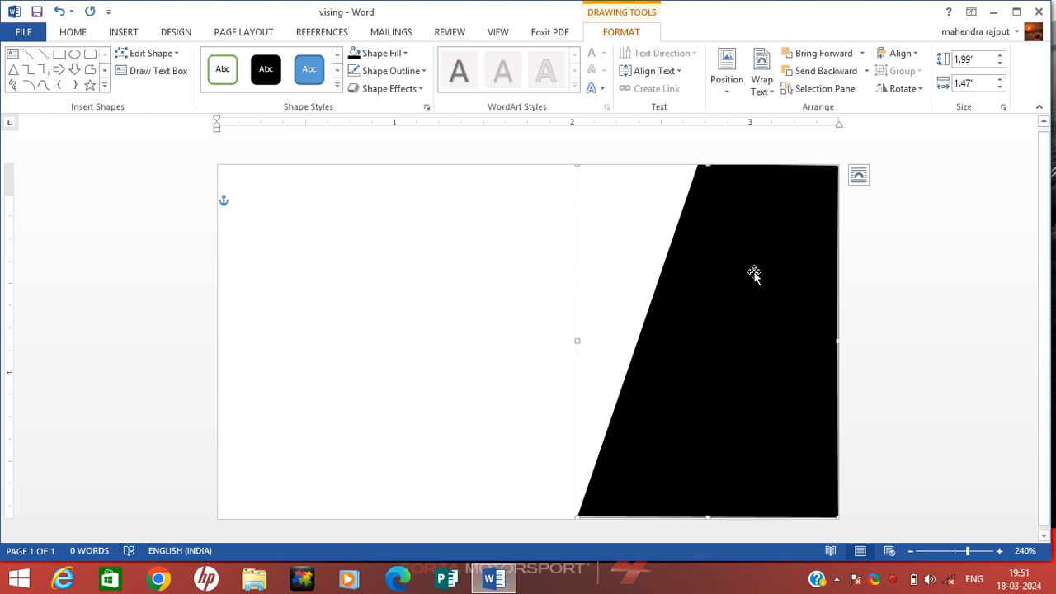
{"action": "left_click", "coordinate": [123, 32]}
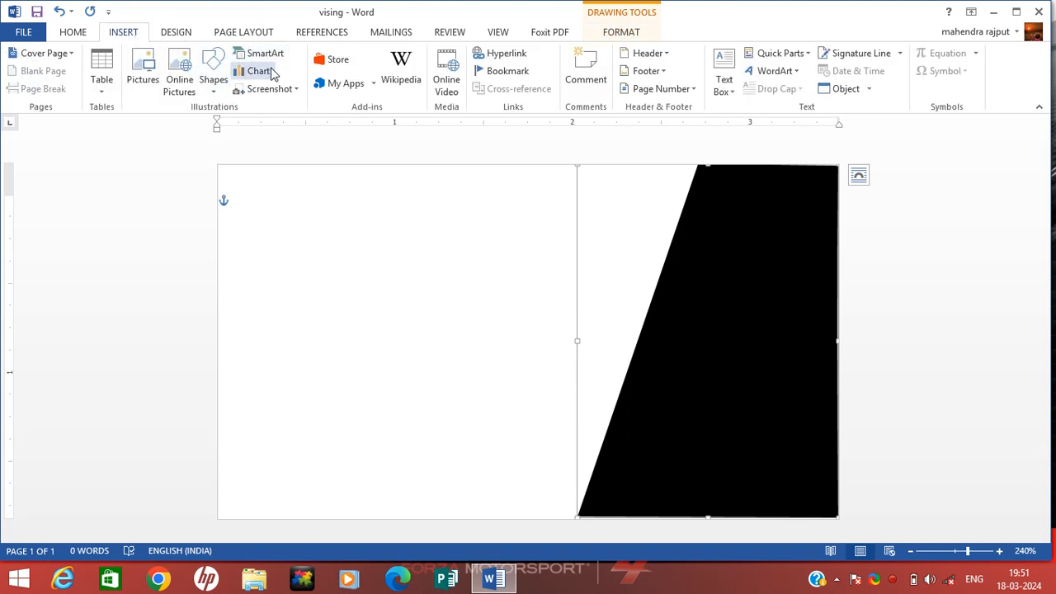
- Draw a slanted freeform band from the page's right edge across the black shape
{"action": "left_click", "coordinate": [212, 80]}
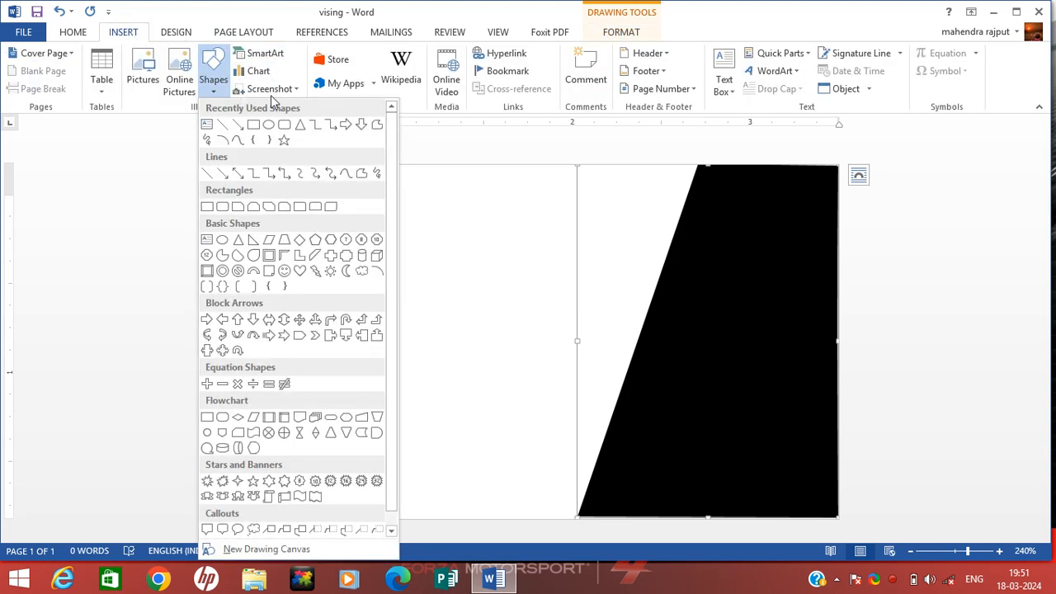
{"action": "left_click", "coordinate": [380, 134]}
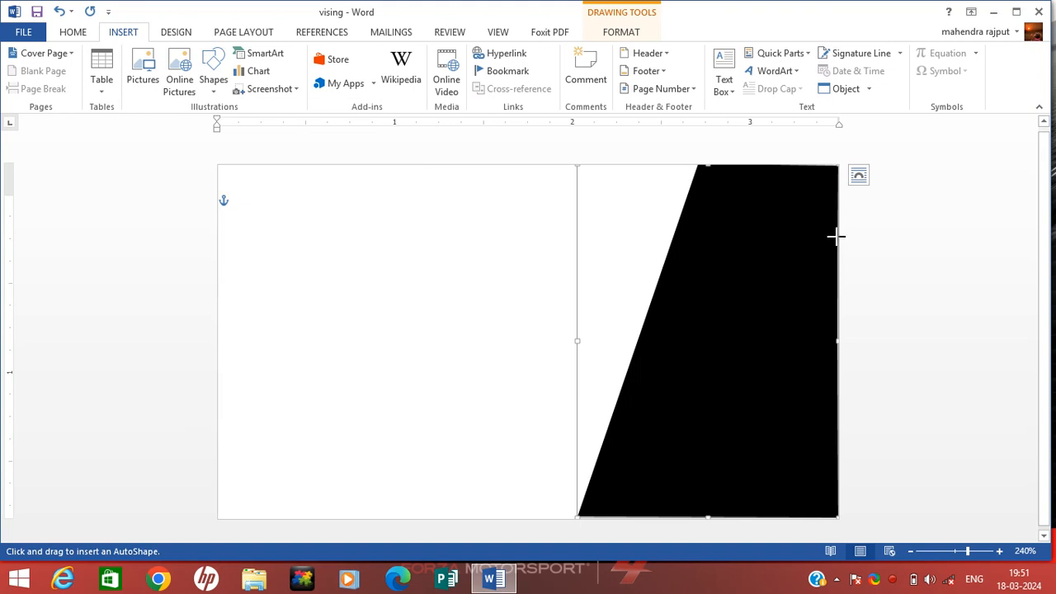
{"action": "left_click_drag", "start_coordinate": [836, 236], "coordinate": [633, 239]}
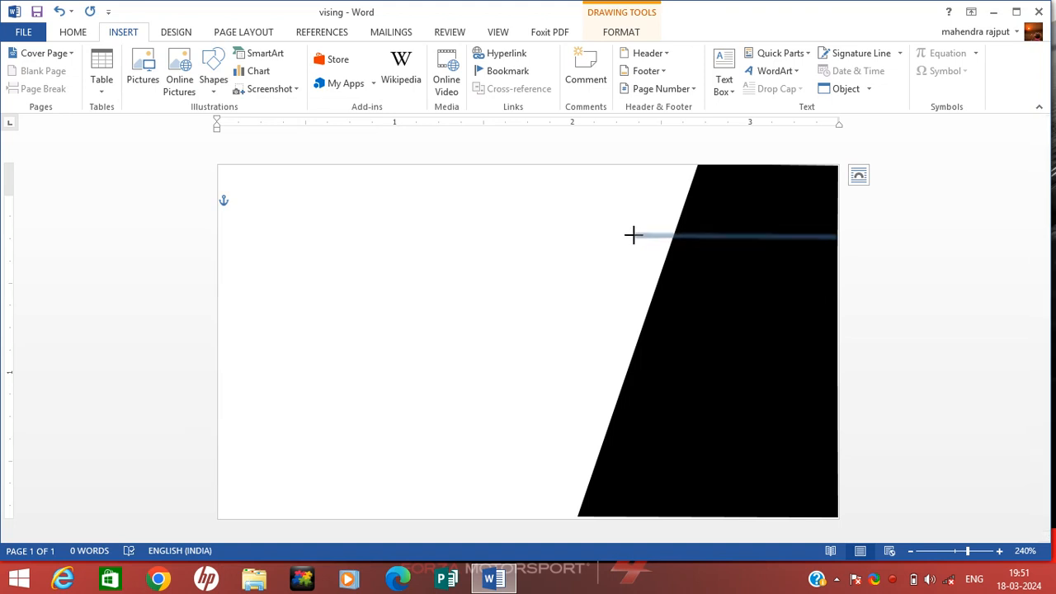
{"action": "left_click", "coordinate": [633, 235]}
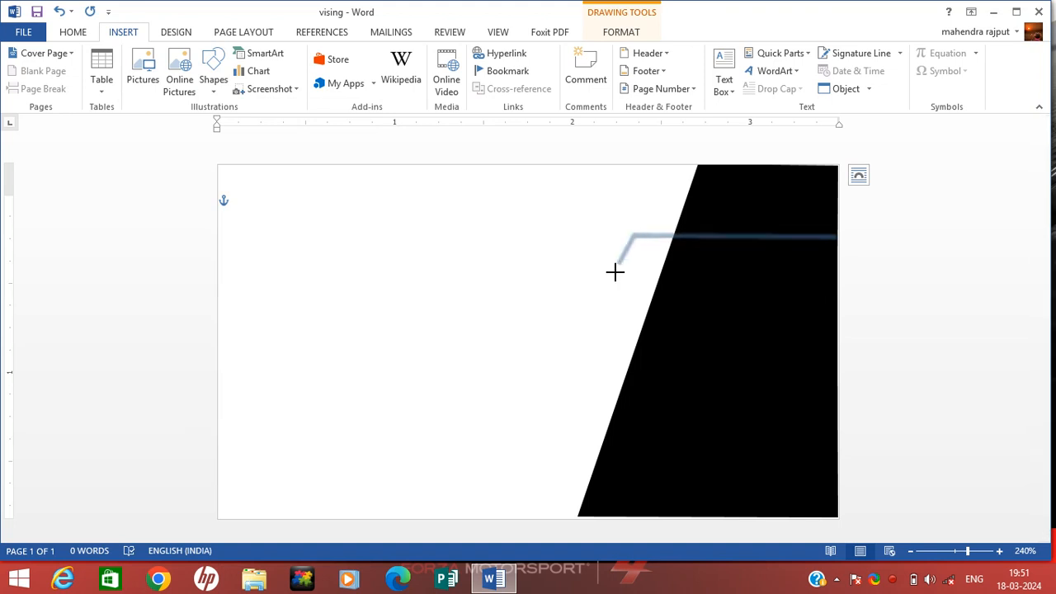
{"action": "left_click", "coordinate": [580, 373]}
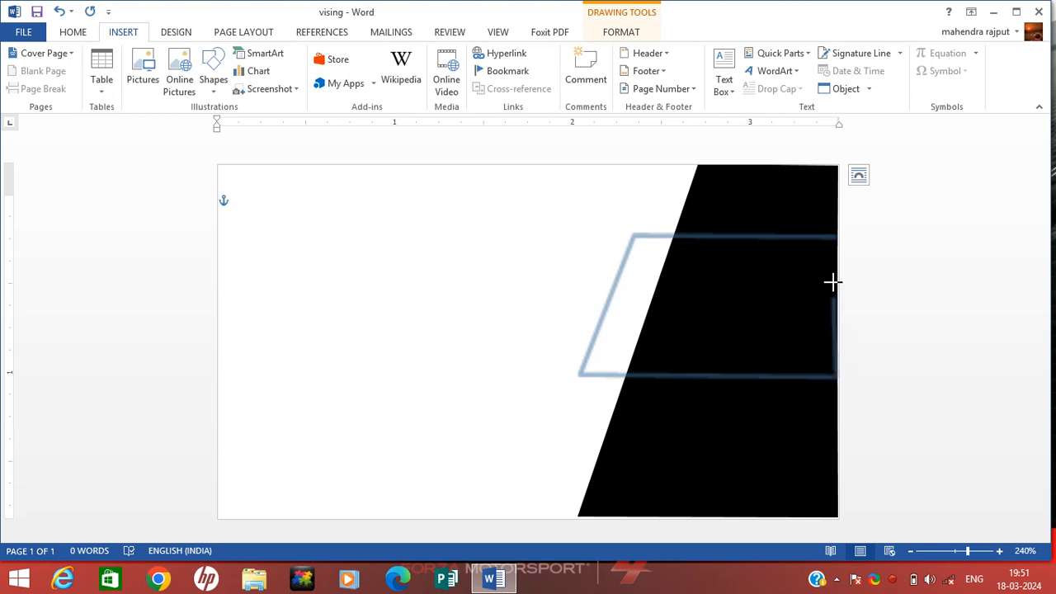
{"action": "left_click", "coordinate": [835, 239]}
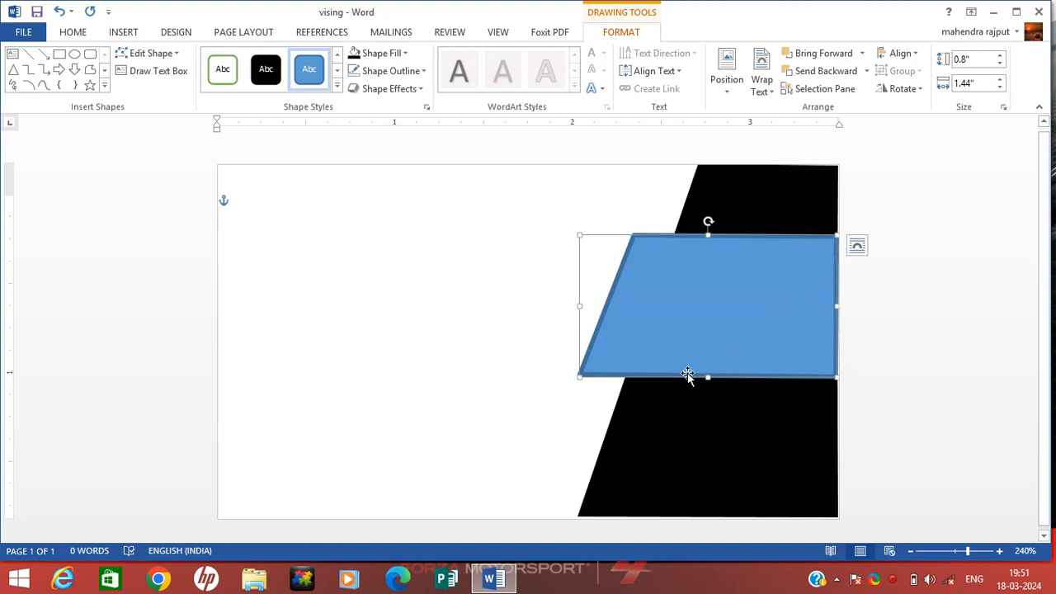
- Fill the band red, remove its outline, and deselect it
{"action": "left_click", "coordinate": [391, 55]}
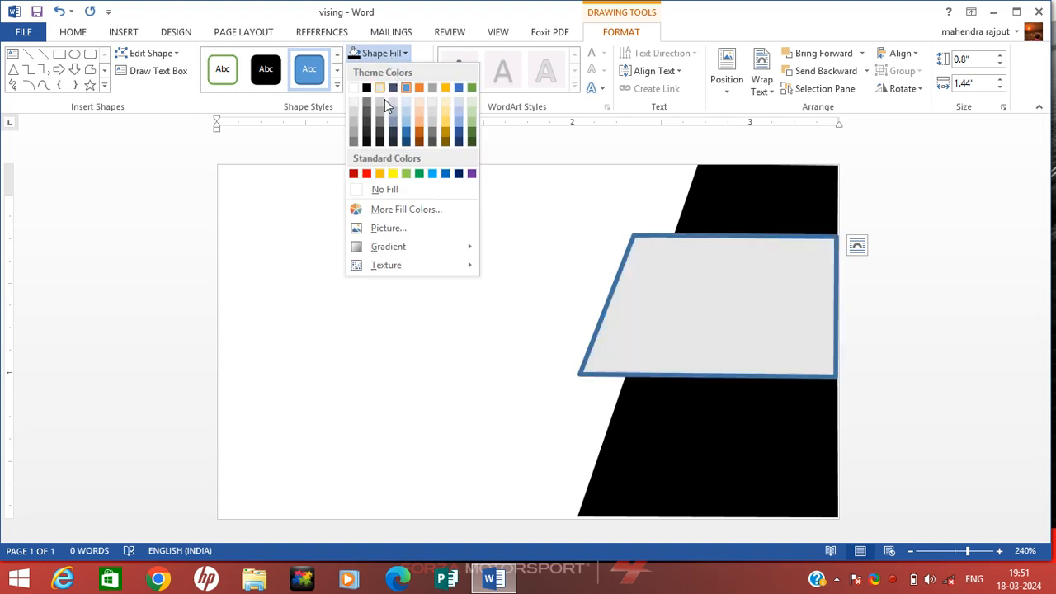
{"action": "left_click", "coordinate": [367, 173]}
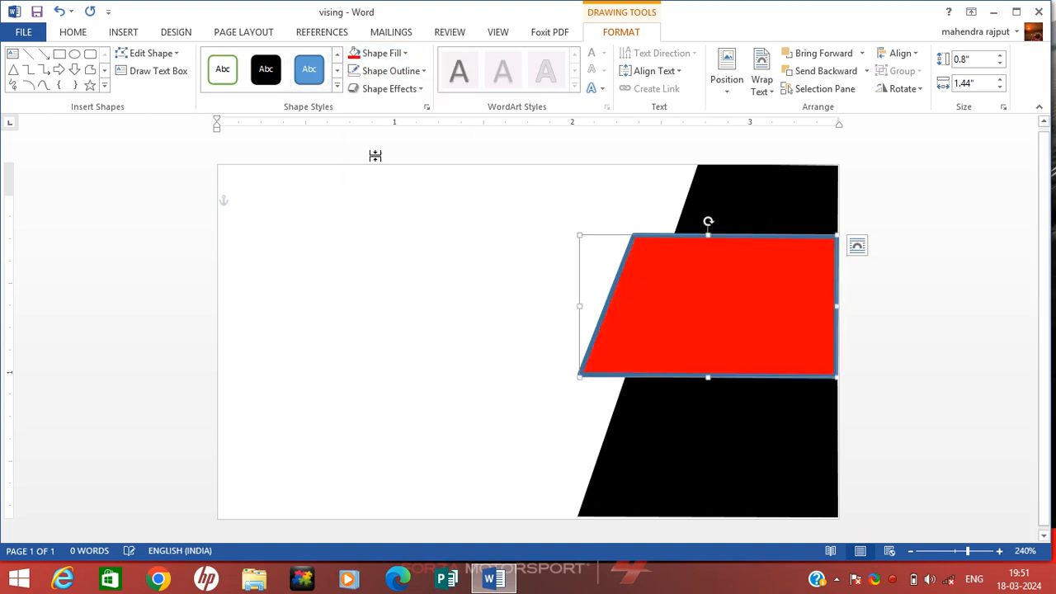
{"action": "left_click", "coordinate": [411, 72]}
{"action": "left_click", "coordinate": [434, 210]}
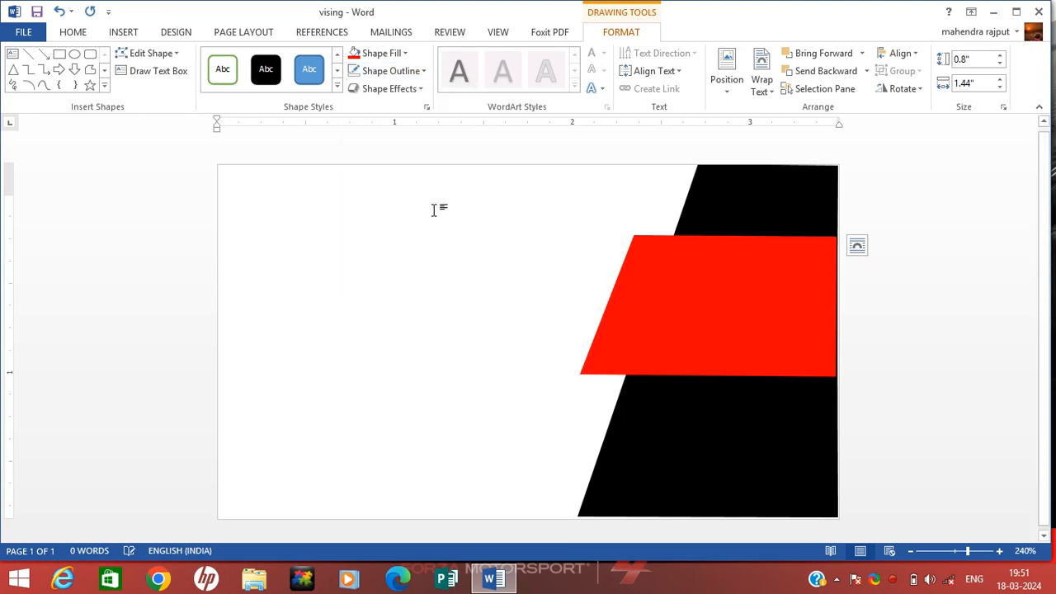
{"action": "left_click", "coordinate": [589, 394]}
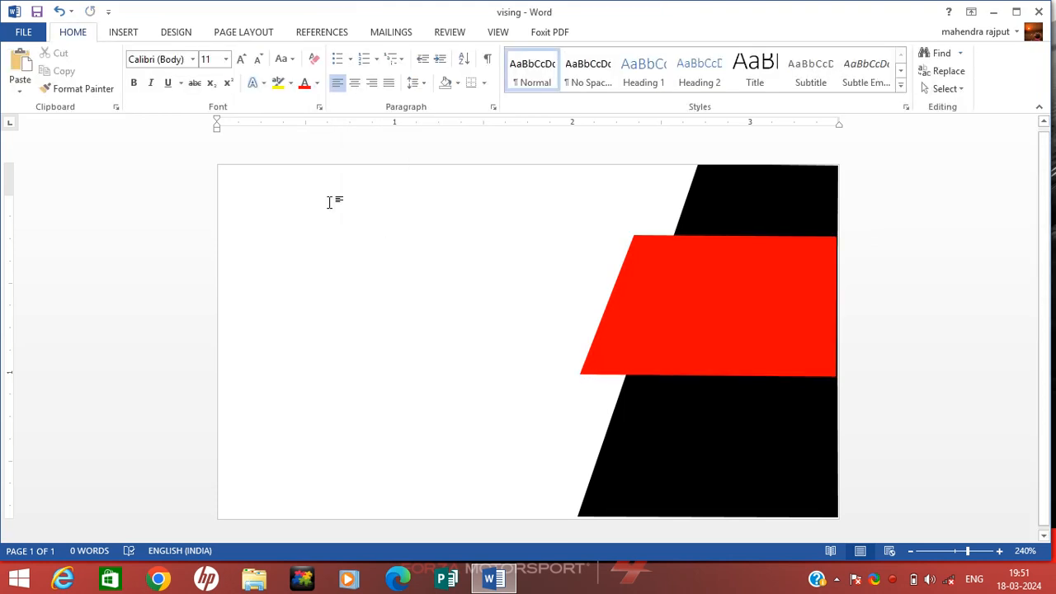
{"action": "left_click", "coordinate": [122, 34]}
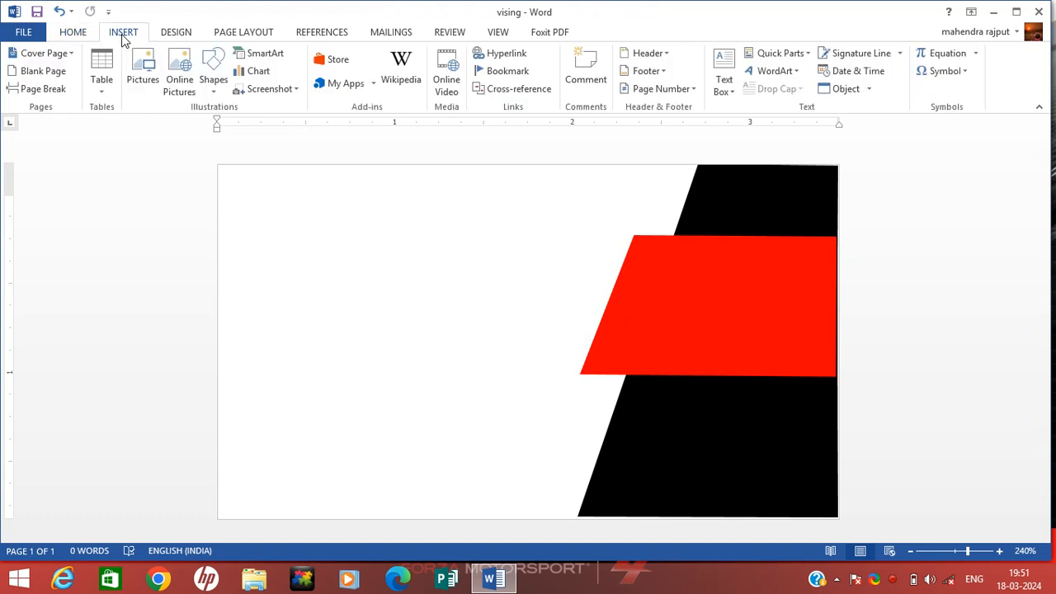
- Draw a small freeform triangle below the red band's lower-left corner, nudged slightly left
{"action": "left_click", "coordinate": [216, 74]}
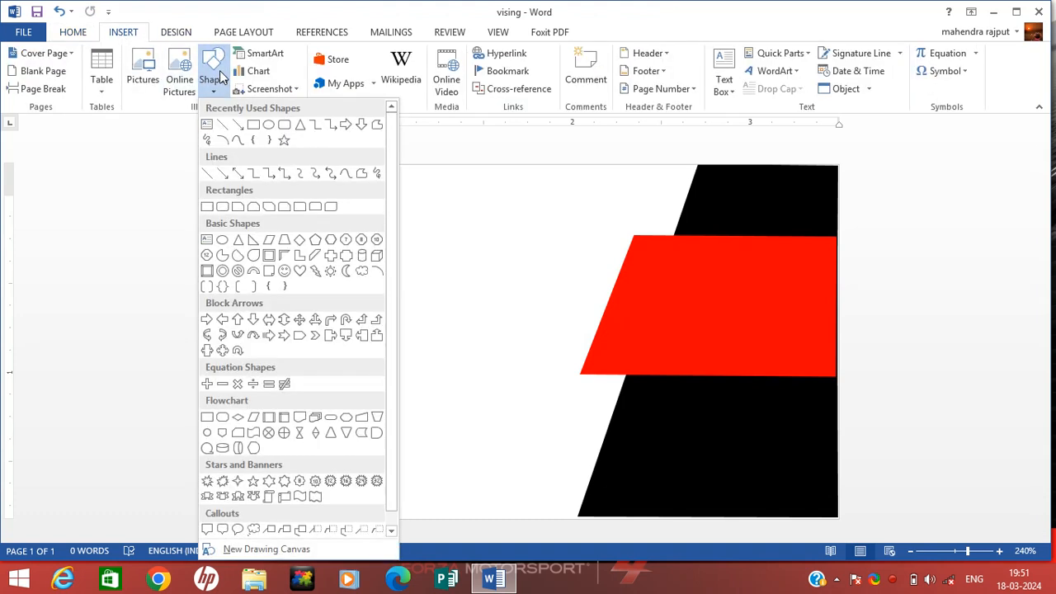
{"action": "left_click", "coordinate": [378, 124]}
{"action": "left_click", "coordinate": [583, 374]}
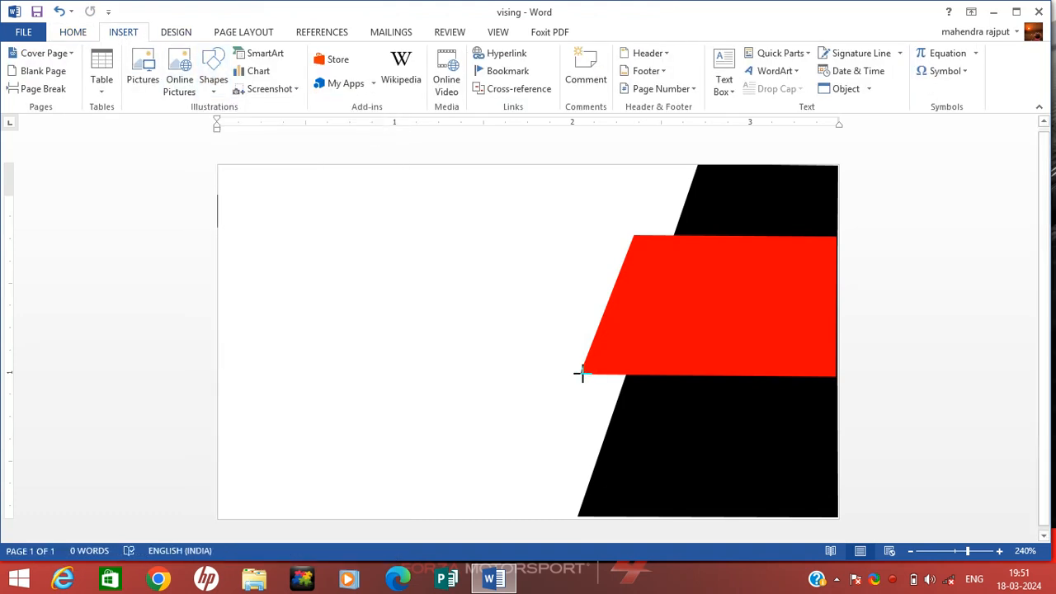
{"action": "mouse_move", "coordinate": [592, 393]}
{"action": "left_mouse_down"}
{"action": "mouse_move", "coordinate": [611, 402]}
{"action": "mouse_move", "coordinate": [625, 374]}
{"action": "mouse_move", "coordinate": [589, 376]}
{"action": "left_mouse_up"}
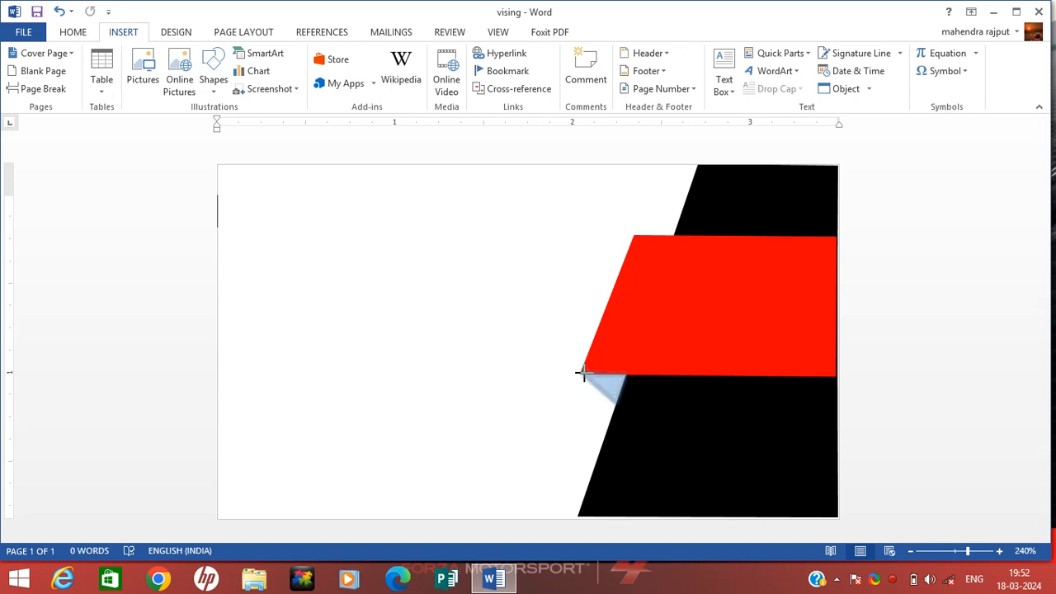
{"action": "left_click", "coordinate": [583, 373]}
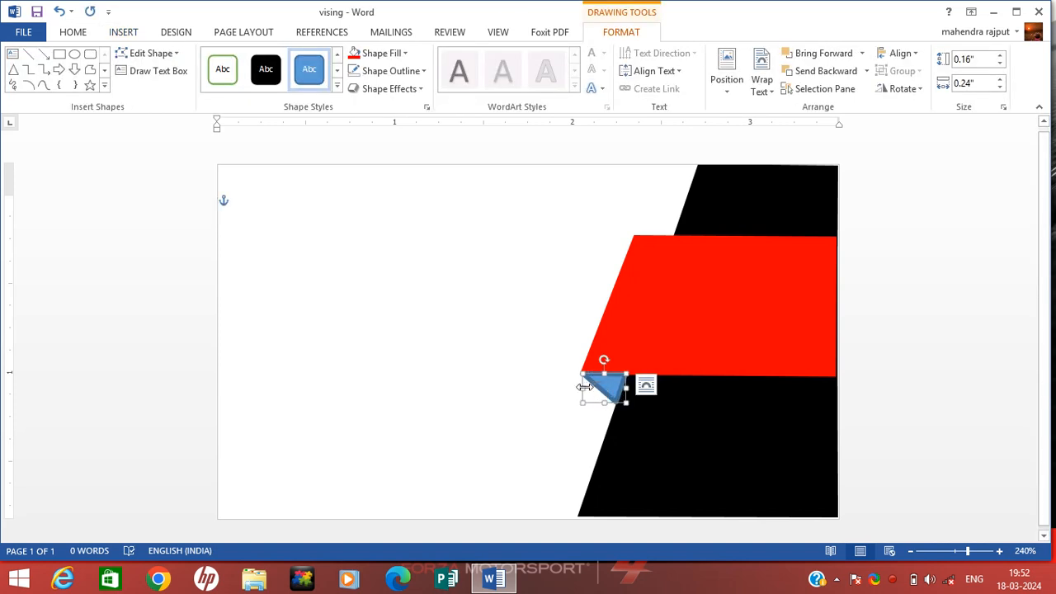
{"action": "left_click_drag", "start_coordinate": [581, 386], "coordinate": [579, 386]}
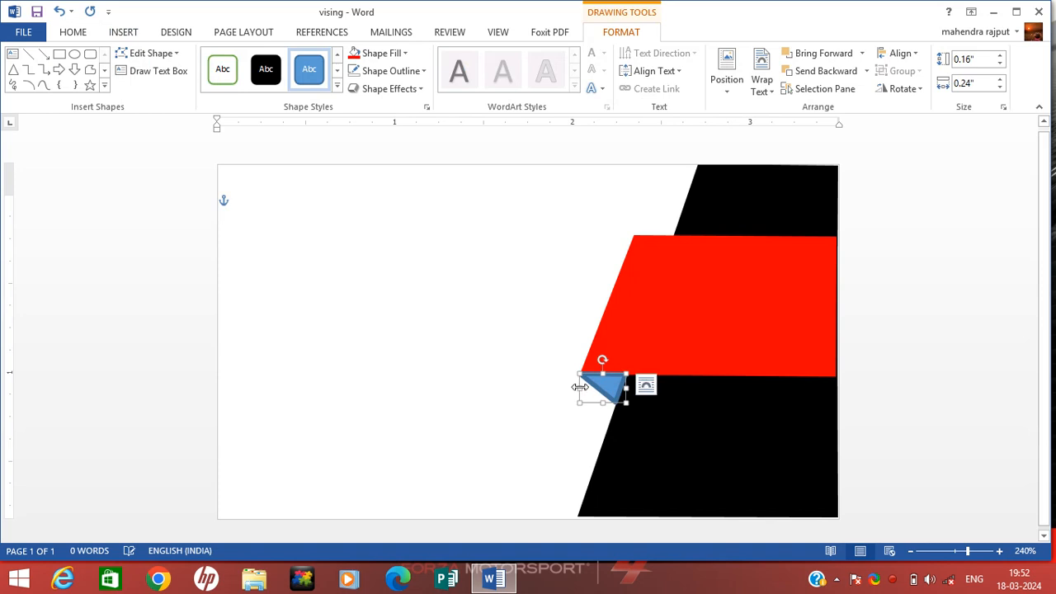
- Fill the triangle dark red, remove its outline, and widen it slightly
{"action": "left_click", "coordinate": [402, 53]}
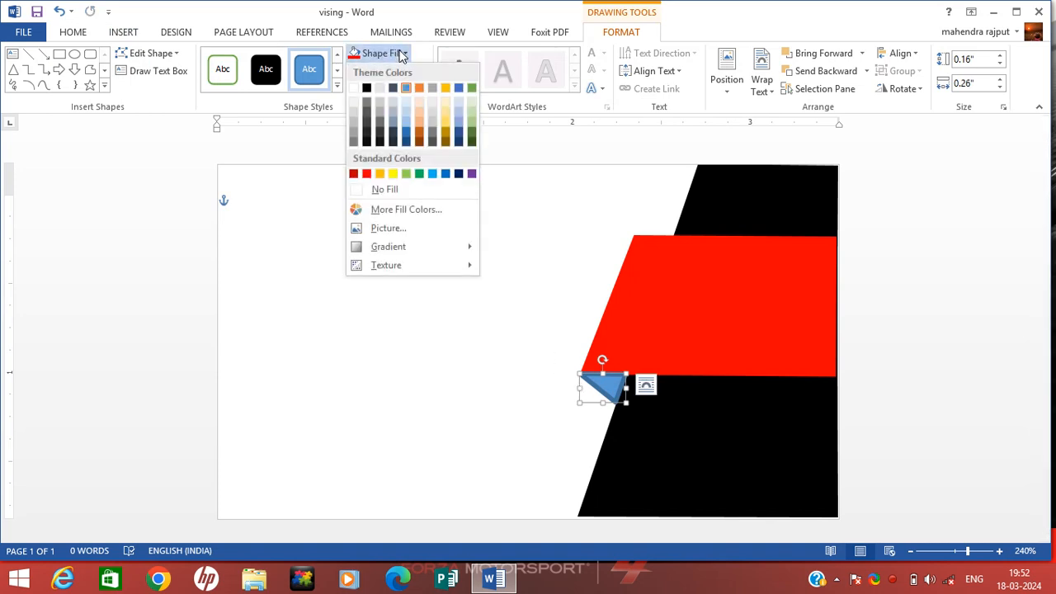
{"action": "left_click", "coordinate": [354, 175]}
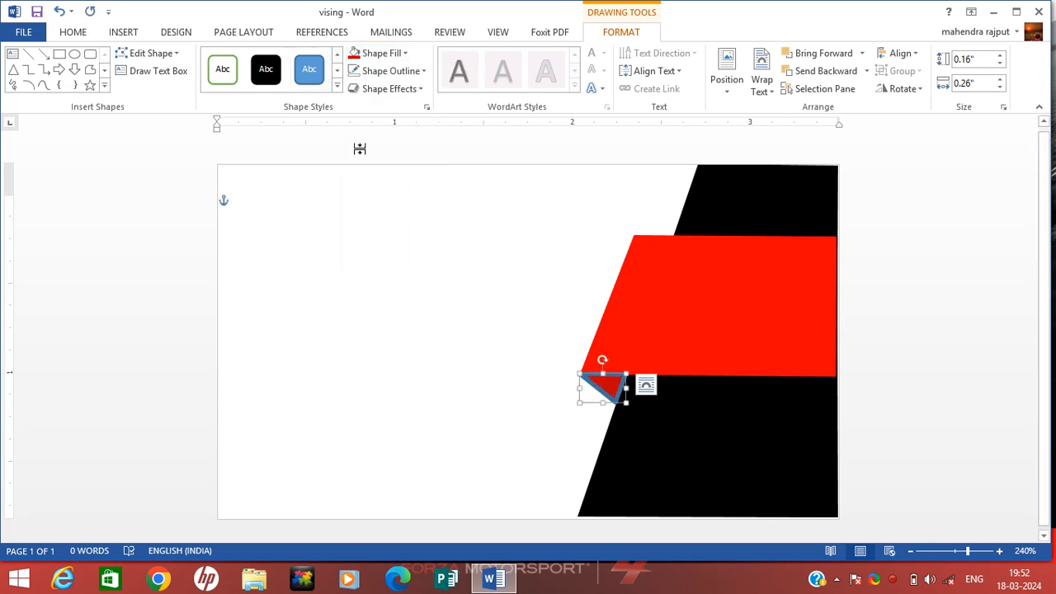
{"action": "left_click", "coordinate": [403, 54]}
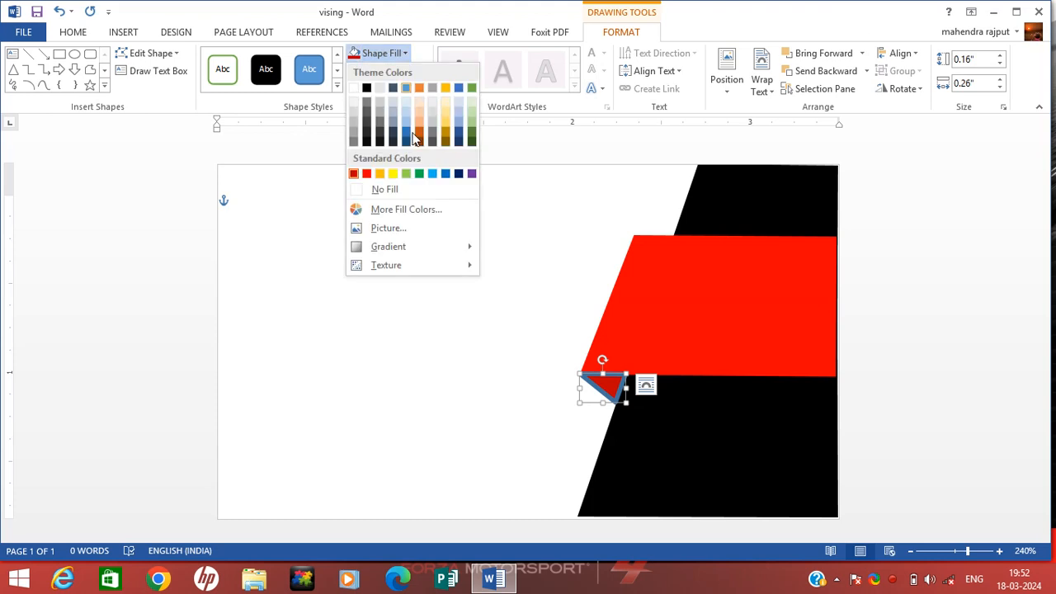
{"action": "left_click", "coordinate": [354, 174]}
{"action": "left_click", "coordinate": [391, 73]}
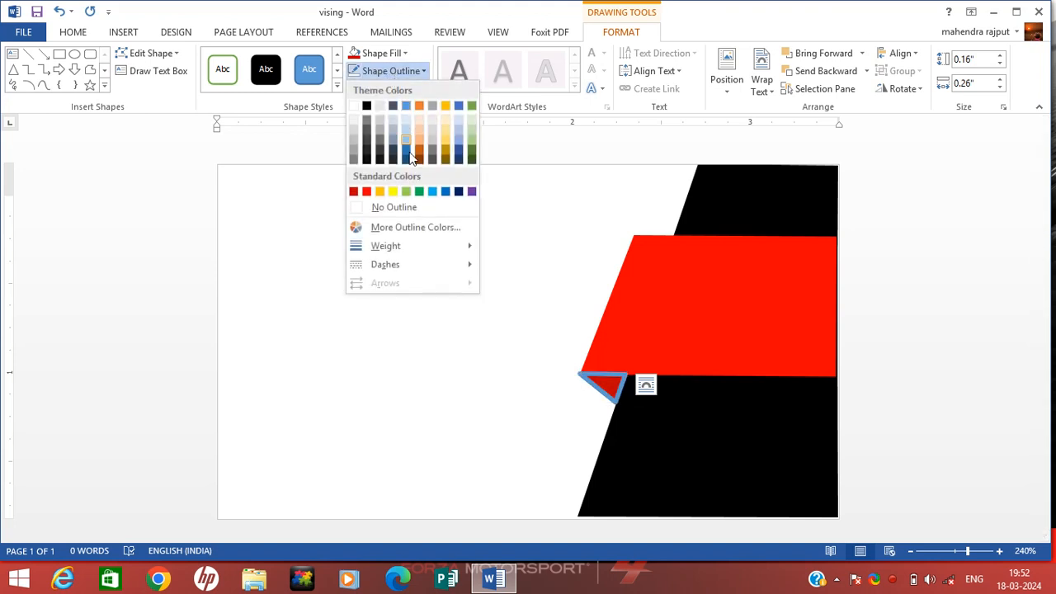
{"action": "left_click", "coordinate": [411, 204]}
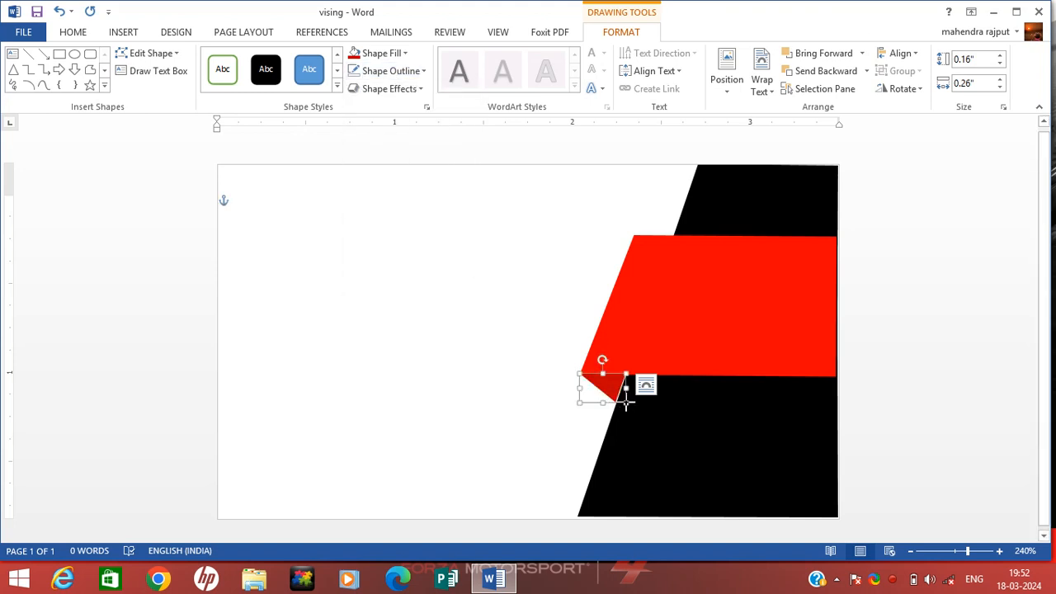
{"action": "left_click_drag", "start_coordinate": [627, 402], "coordinate": [624, 405]}
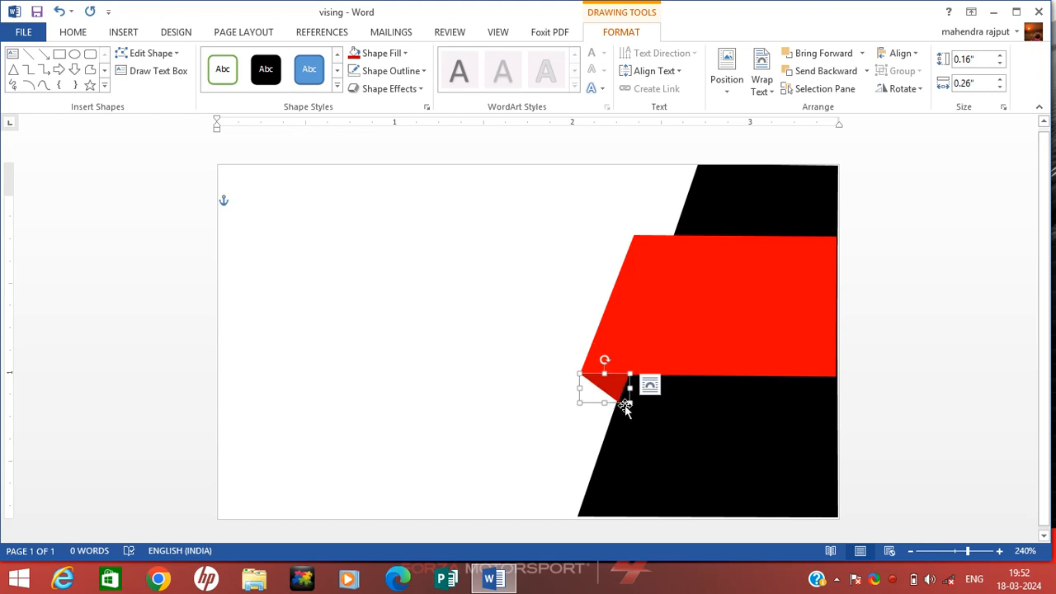
{"action": "left_click", "coordinate": [590, 422]}
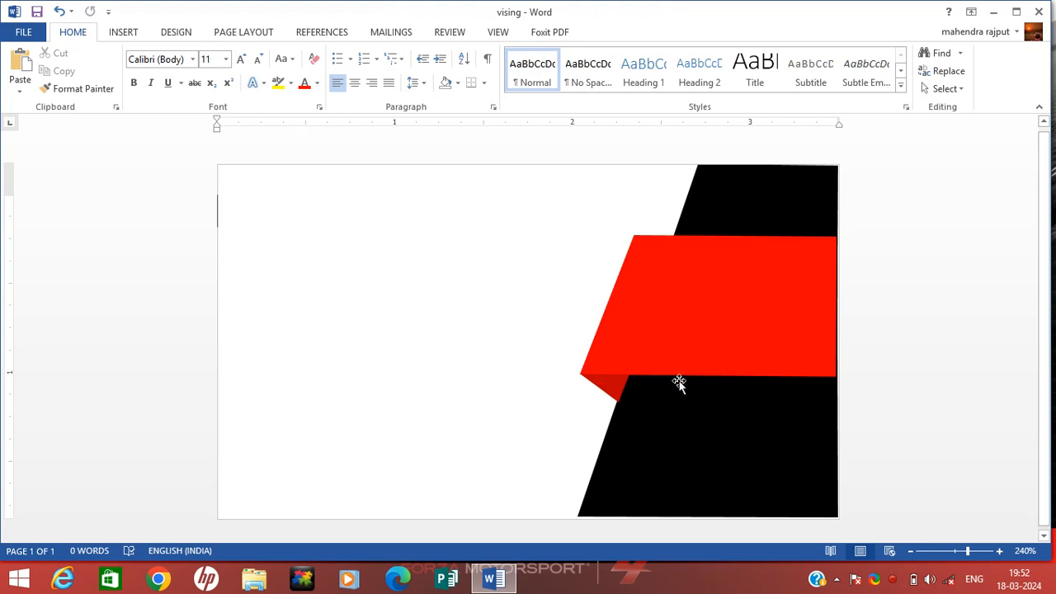
{"action": "left_click", "coordinate": [741, 293]}
{"action": "left_click", "coordinate": [309, 298]}
- Apply the light blue theme swatch as the card's page colour
{"action": "left_click", "coordinate": [176, 32]}
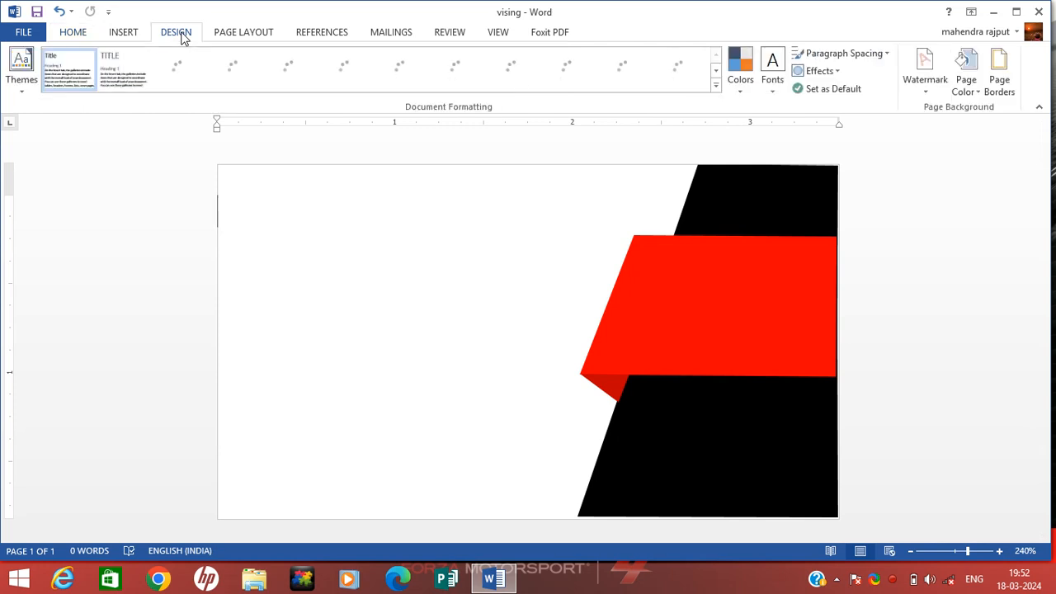
{"action": "left_click", "coordinate": [971, 93]}
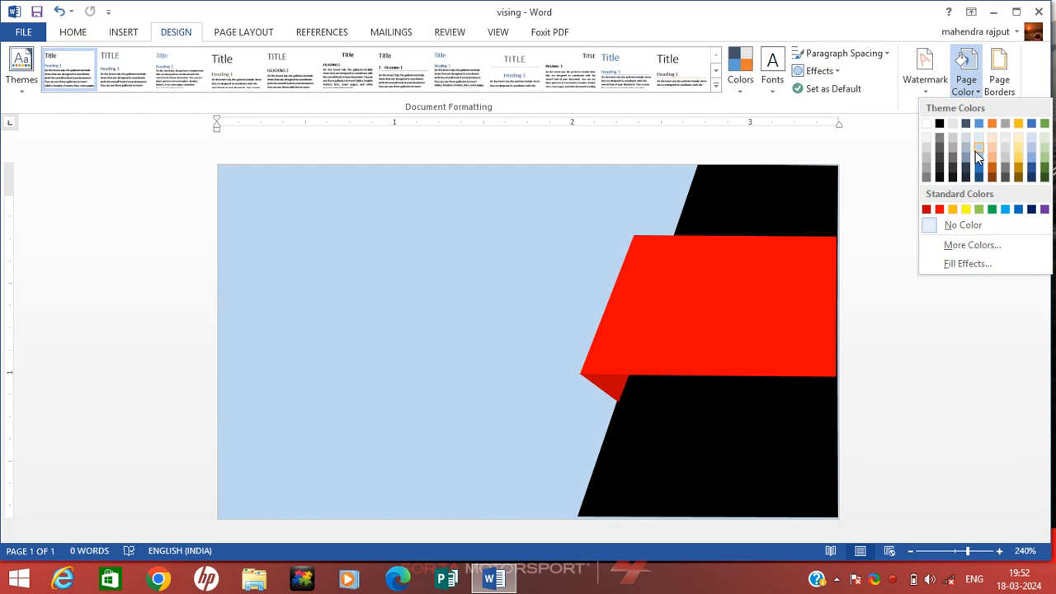
{"action": "left_click", "coordinate": [975, 151]}
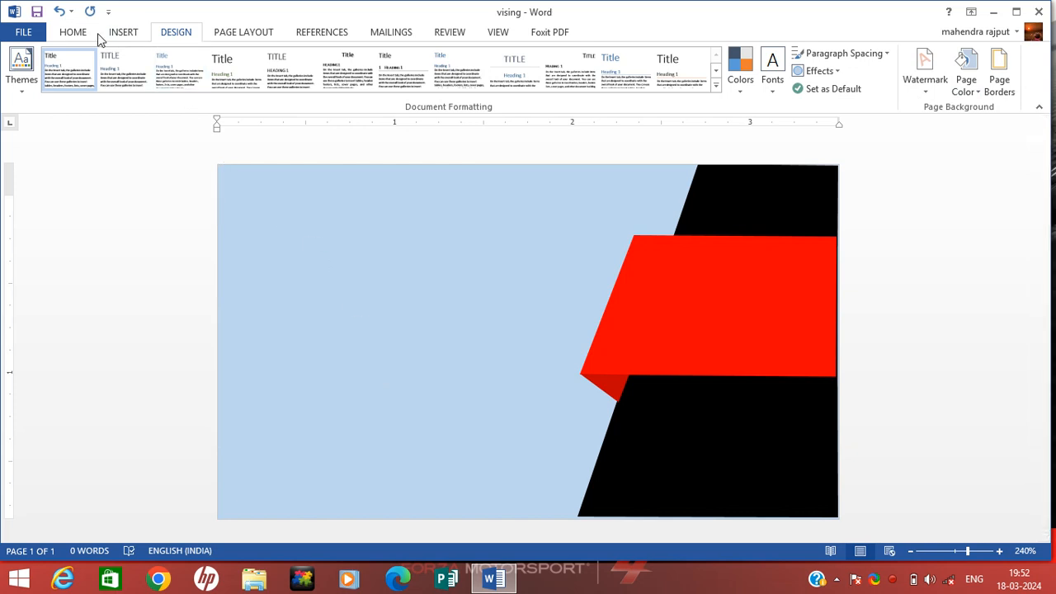
{"action": "left_click", "coordinate": [123, 33]}
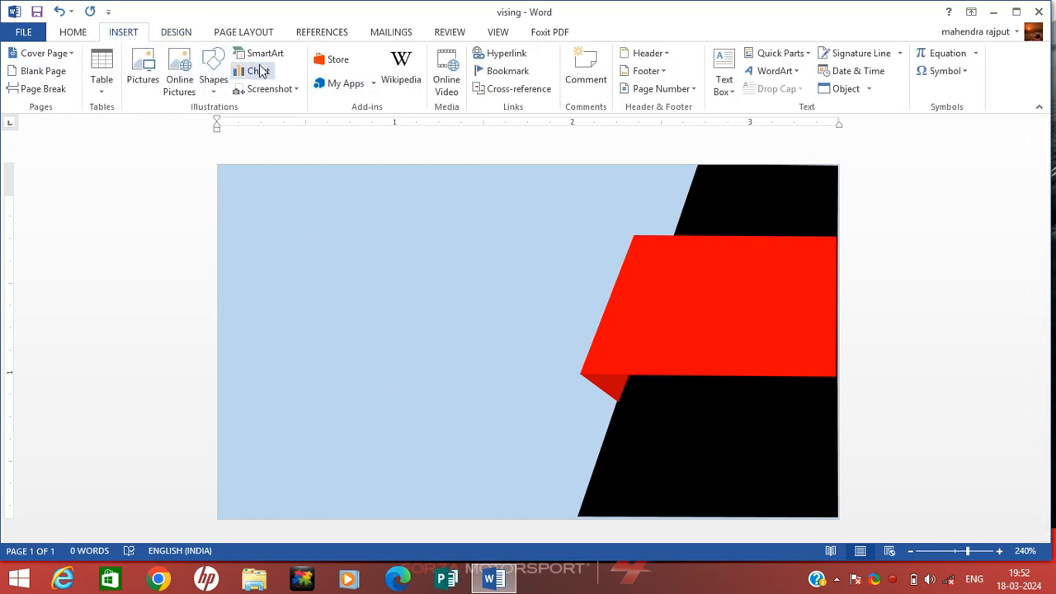
- Draw a narrow rectangle at the card's top-left edge, 0.96" high by 0.05" wide
{"action": "left_click", "coordinate": [215, 83]}
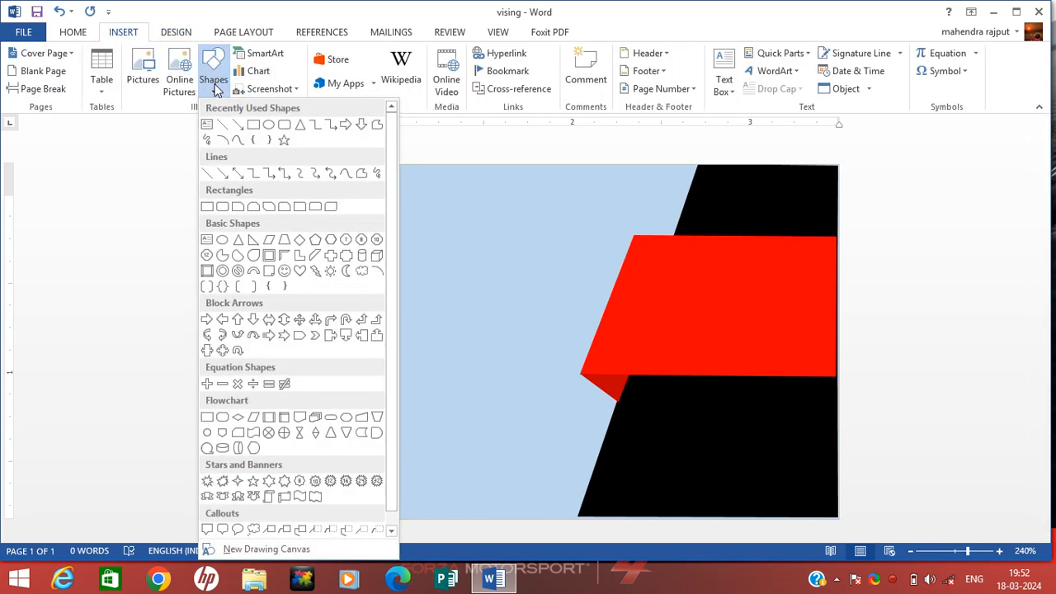
{"action": "left_click", "coordinate": [256, 125]}
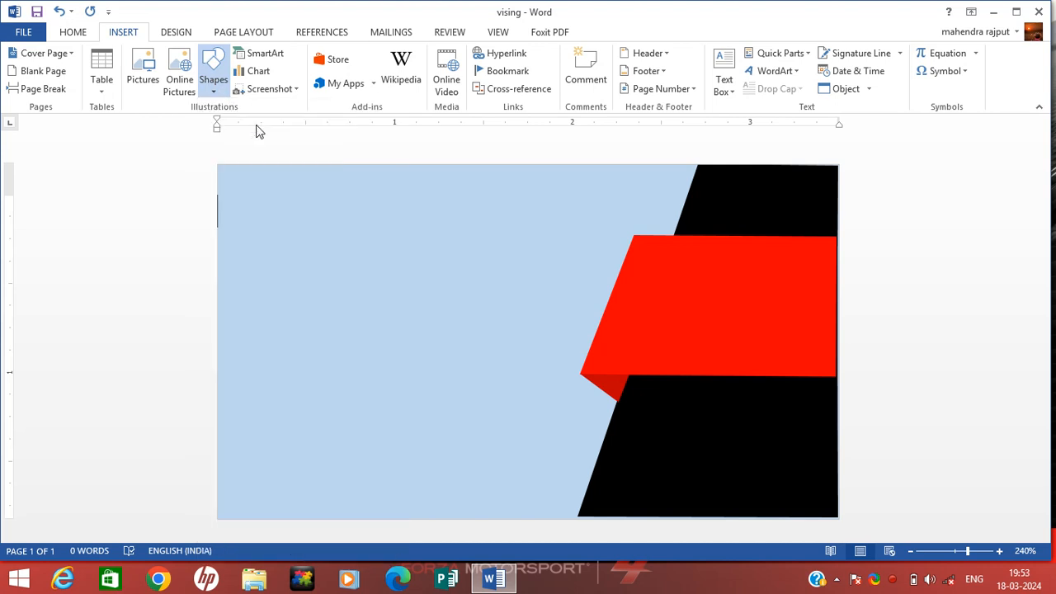
{"action": "mouse_move", "coordinate": [218, 166]}
{"action": "left_mouse_down"}
{"action": "mouse_move", "coordinate": [238, 195]}
{"action": "mouse_move", "coordinate": [229, 373]}
{"action": "left_mouse_up"}
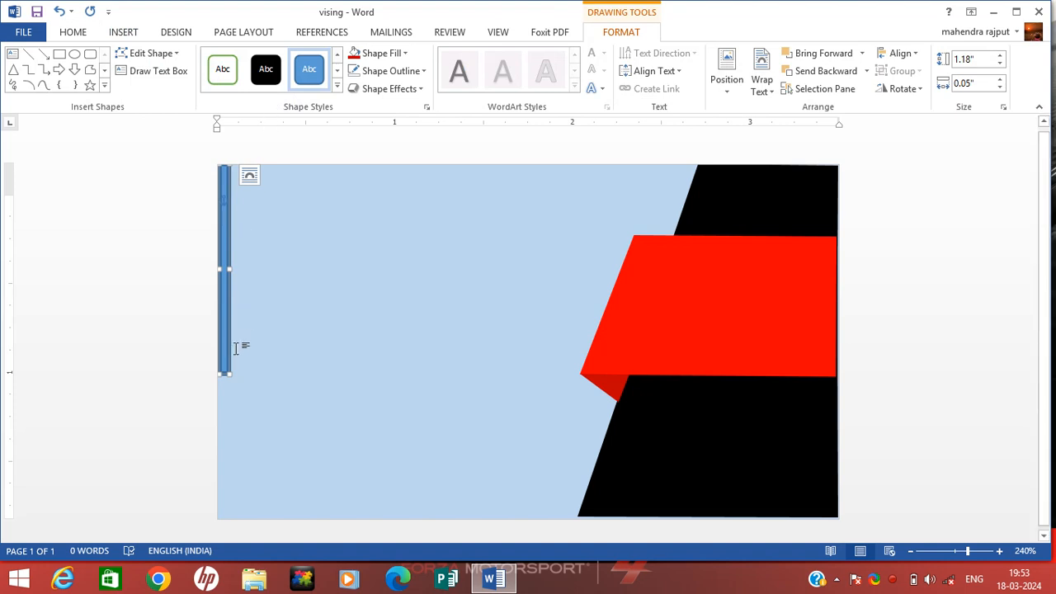
{"action": "left_click_drag", "start_coordinate": [225, 373], "coordinate": [224, 335]}
- Fill the left-edge strip solid red and remove its outline
{"action": "left_click", "coordinate": [389, 54]}
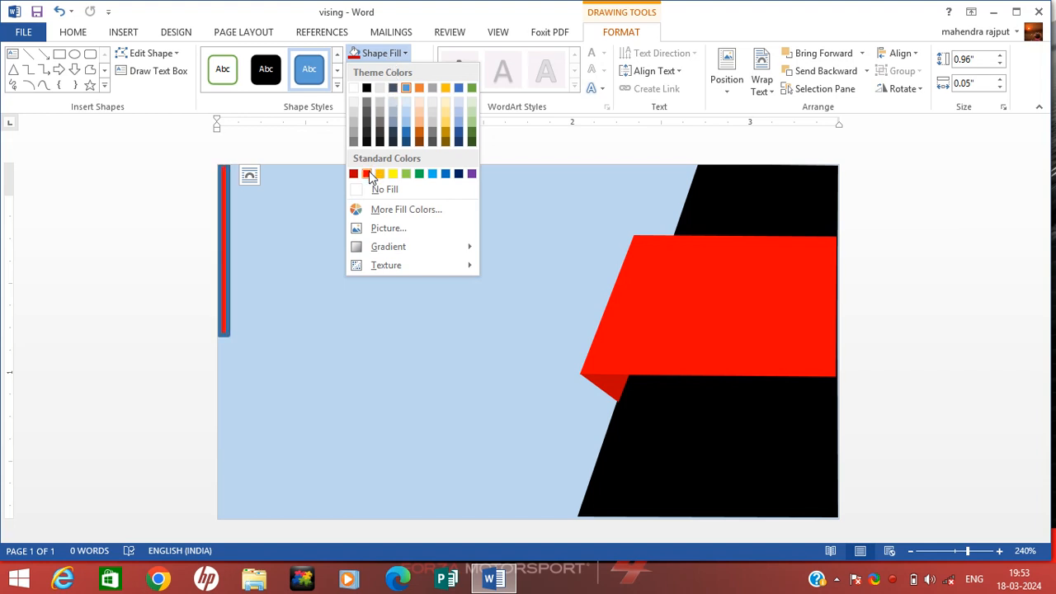
{"action": "left_click", "coordinate": [367, 174]}
{"action": "left_click", "coordinate": [420, 71]}
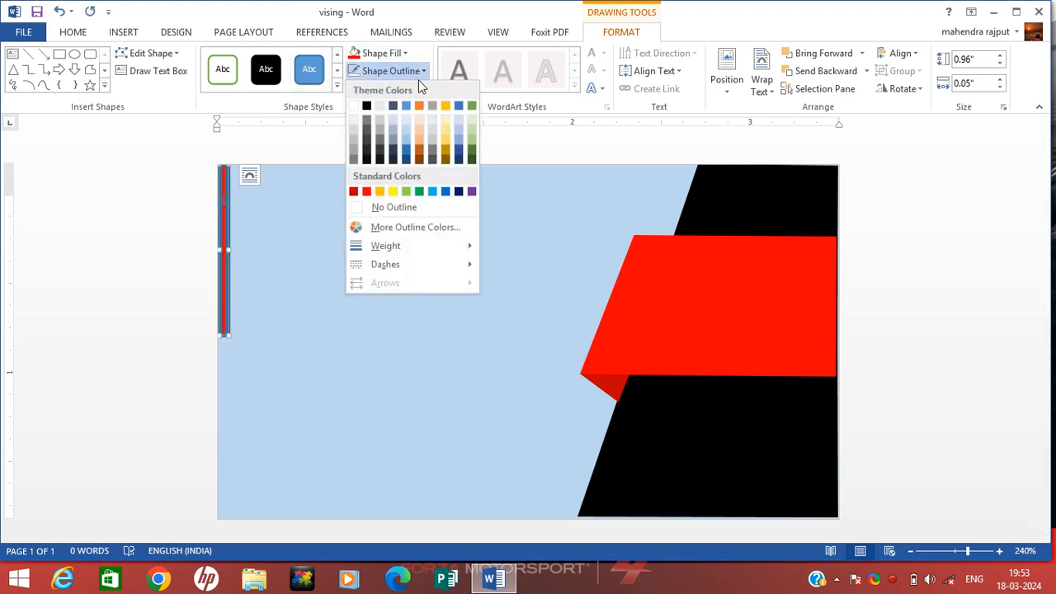
{"action": "left_click", "coordinate": [423, 201]}
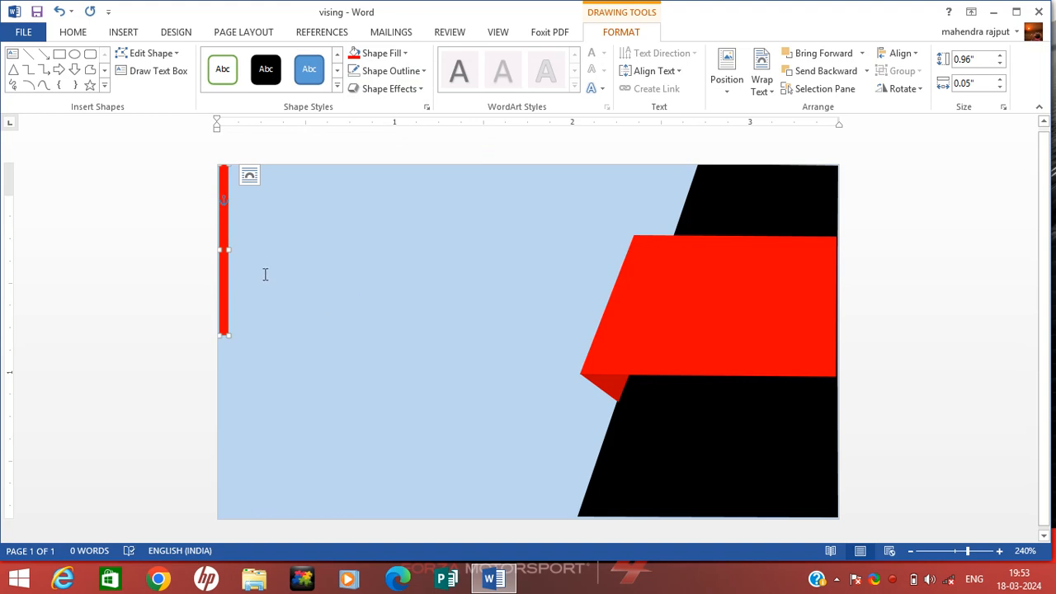
- Duplicate the red strip below the original and stretch it to the card's bottom edge
{"action": "key", "text": "ctrl+d"}
{"action": "left_click_drag", "start_coordinate": [252, 301], "coordinate": [223, 443]}
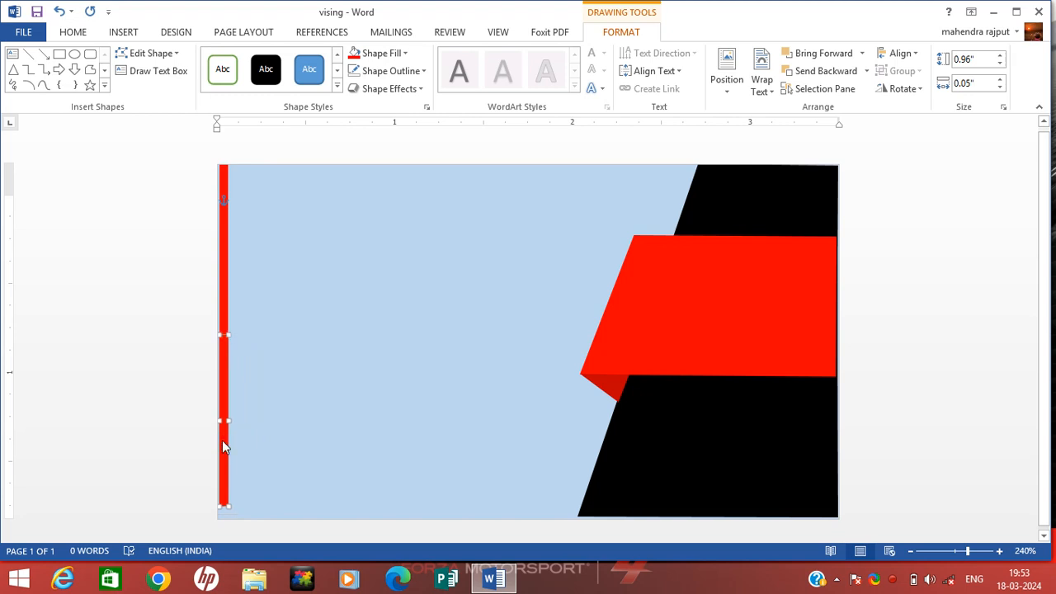
{"action": "left_click", "coordinate": [232, 510]}
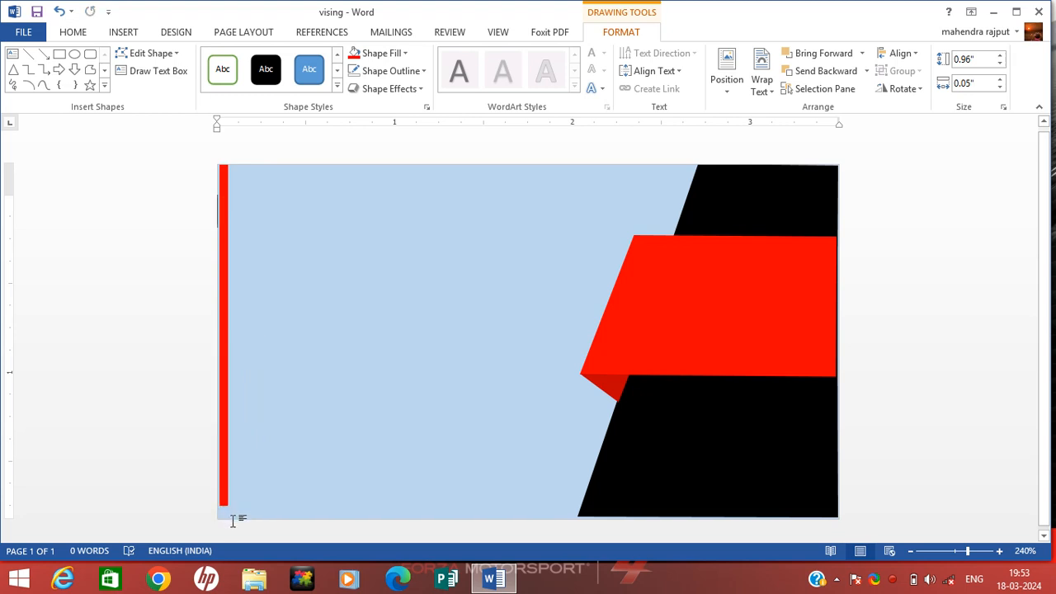
{"action": "left_click", "coordinate": [225, 497]}
{"action": "left_click_drag", "start_coordinate": [227, 506], "coordinate": [231, 515]}
{"action": "left_click", "coordinate": [262, 425]}
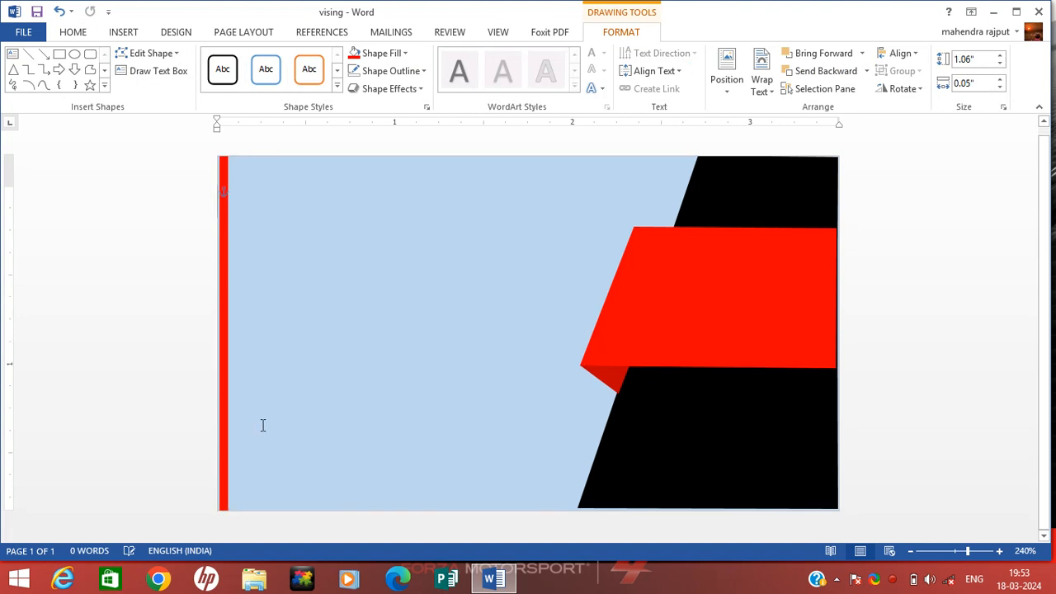